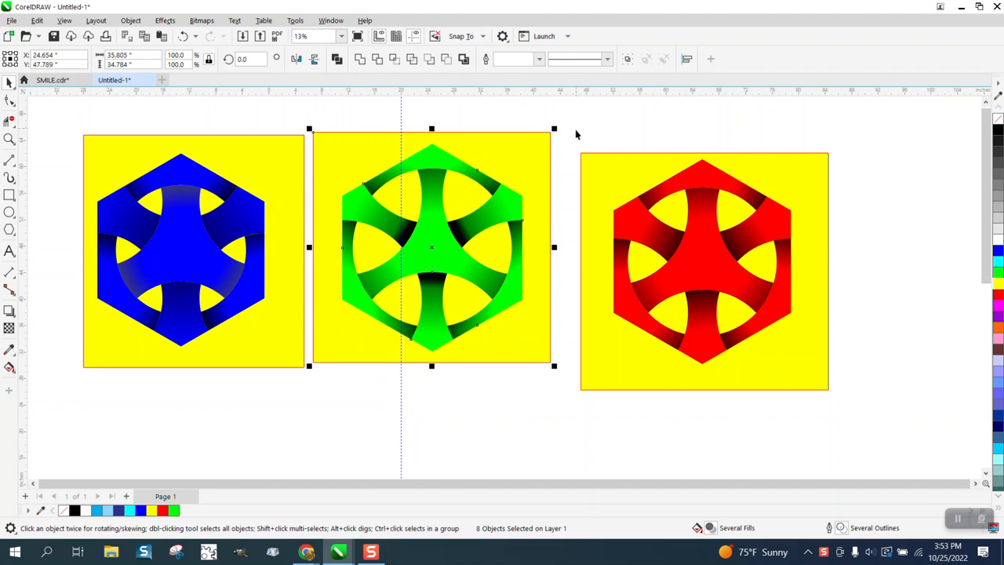
Step: Move the red hexagon design with its yellow background up beside the green design
drag(575, 130, 863, 423)
drag(712, 276, 690, 257)
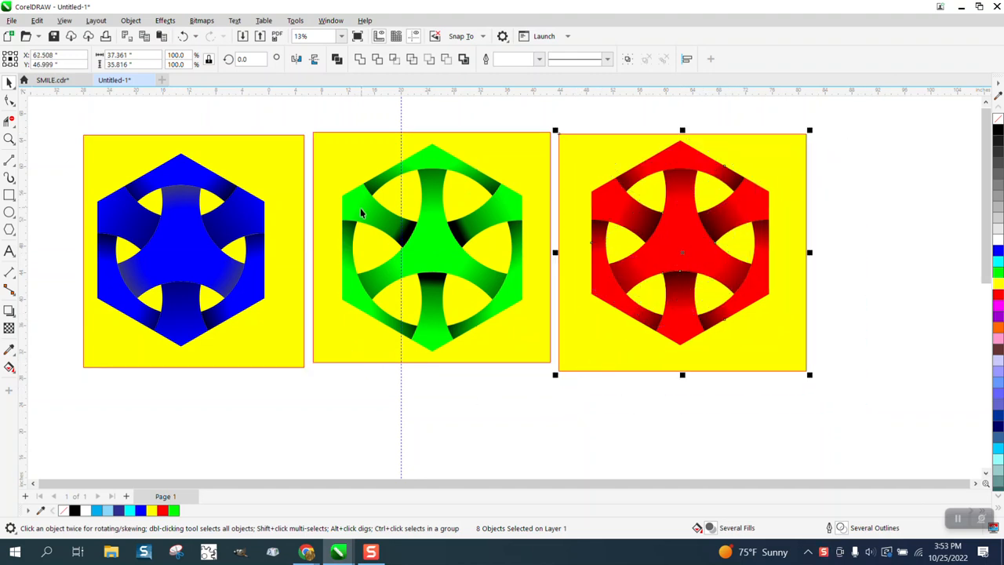
Step: Draw a six-sided polygon about 17.8 by 20.6 inches and centre it on the page
scroll(365, 212, down, 3)
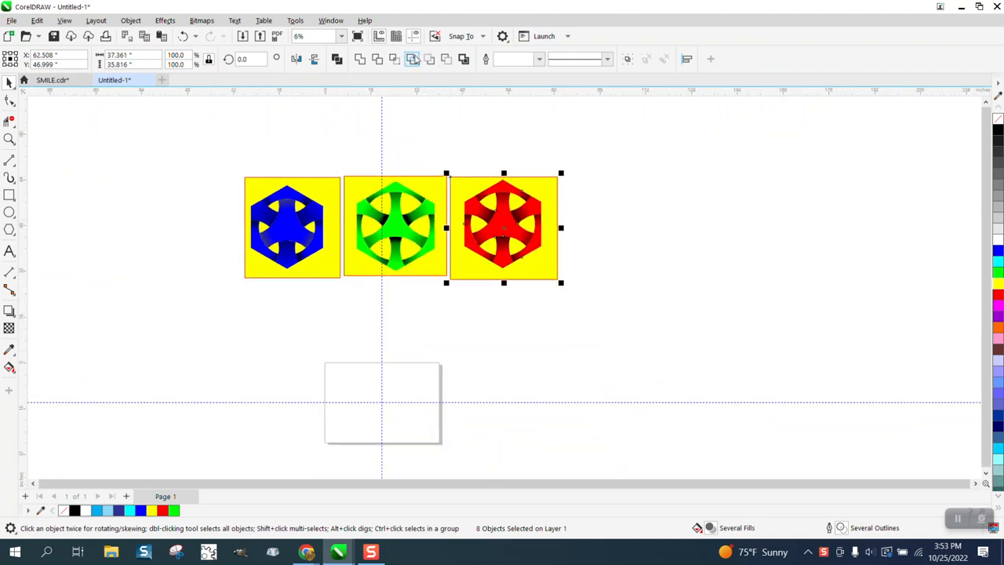
click(9, 139)
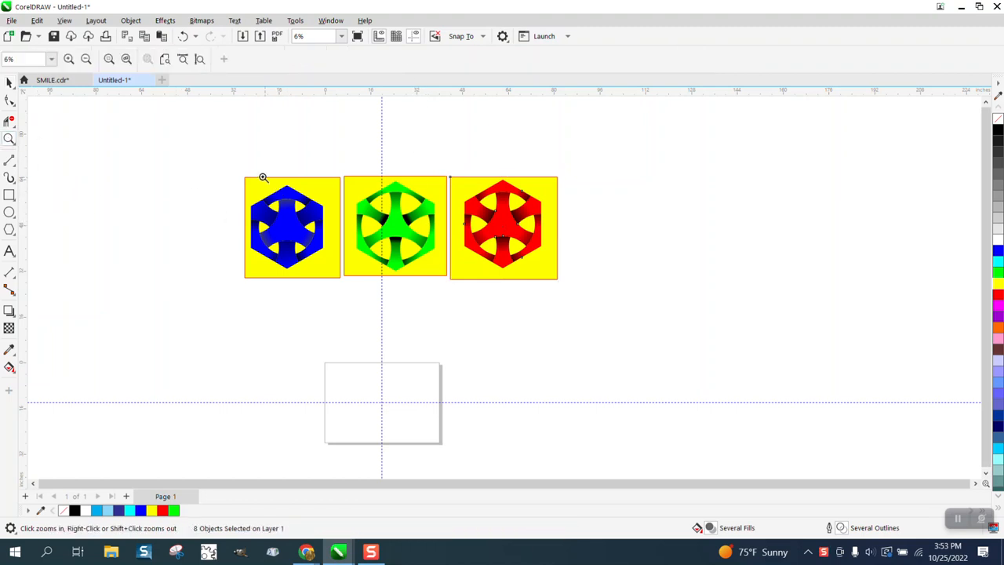
drag(240, 166, 632, 335)
right_click(466, 305)
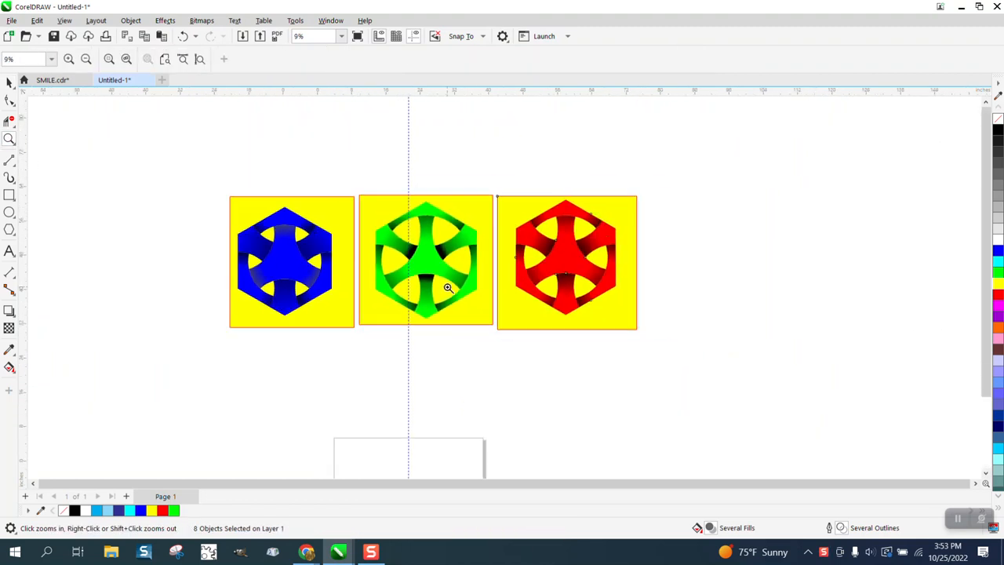
right_click(425, 290)
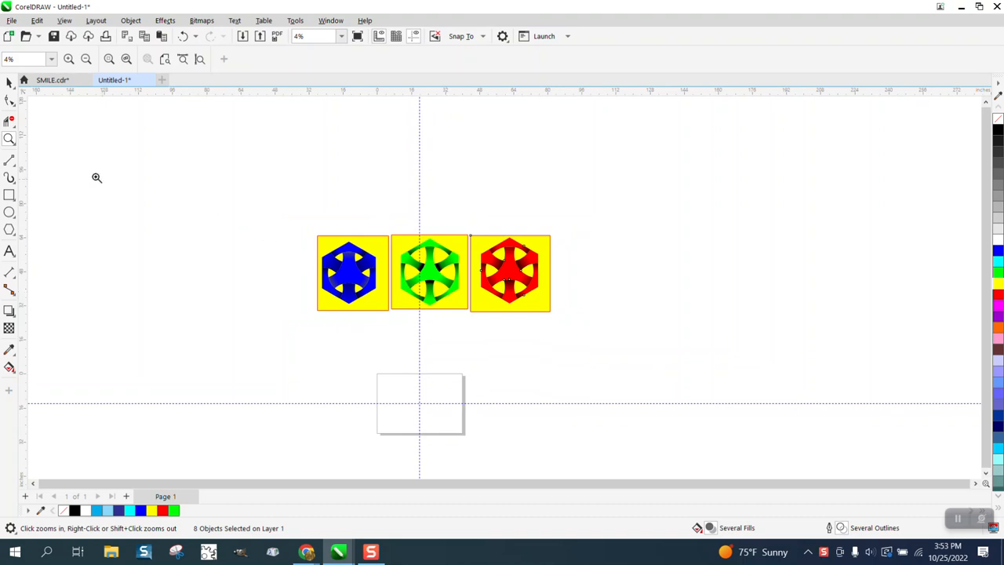
drag(362, 351, 552, 470)
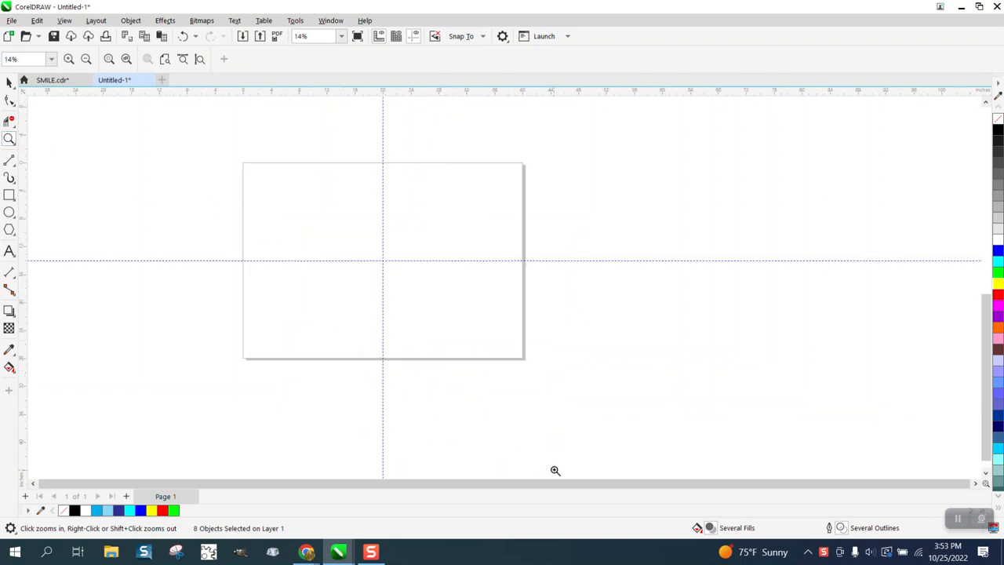
click(13, 233)
click(13, 238)
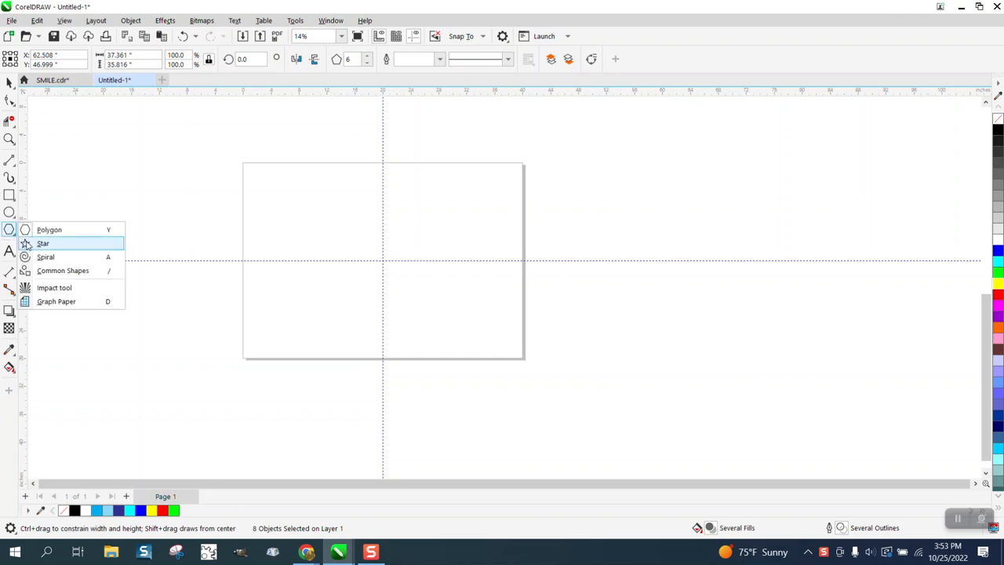
click(31, 228)
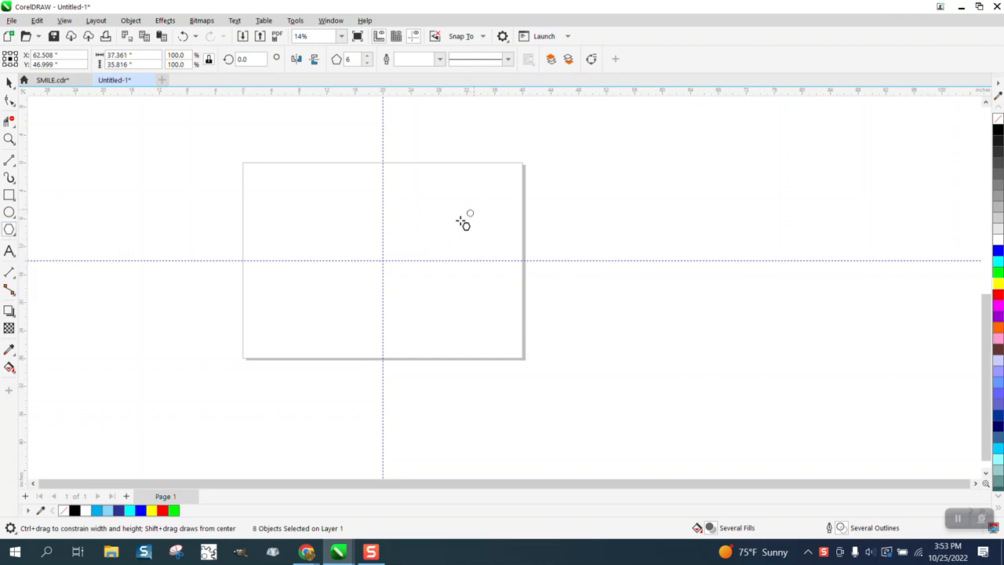
drag(464, 222, 329, 282)
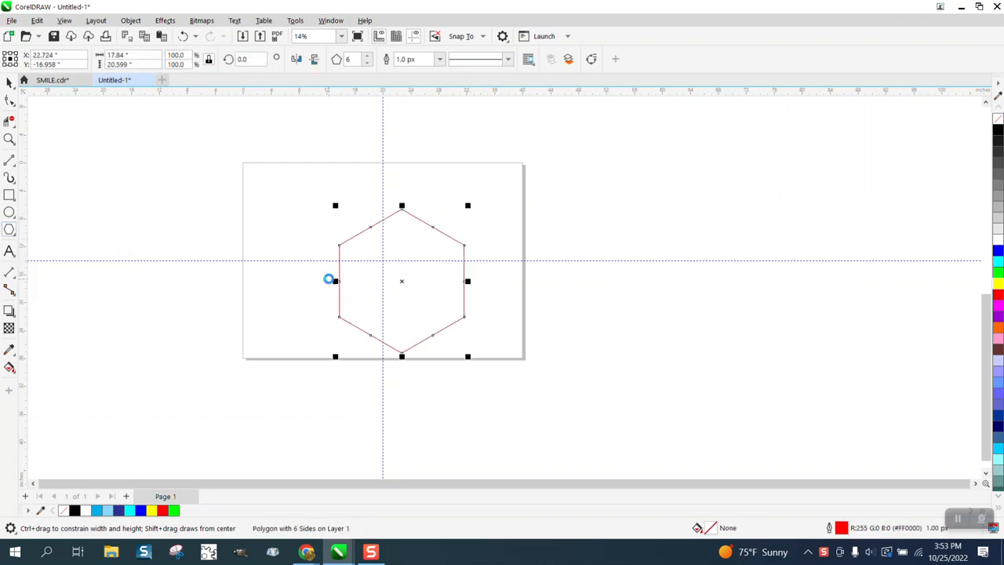
key(p)
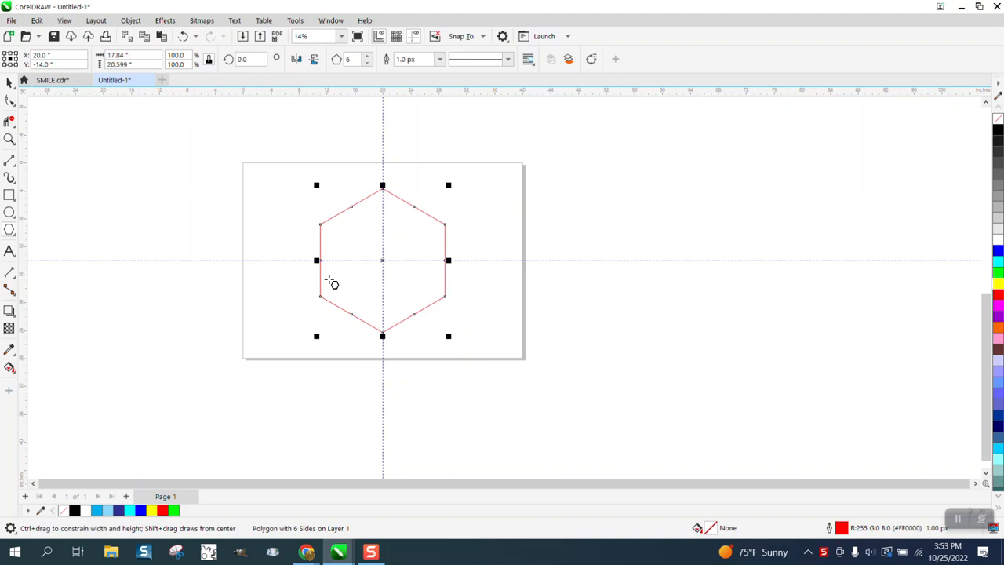
Step: Draw a circle about 13.7 inches in diameter and centre it on the page inside the hexagon
click(9, 214)
drag(287, 189, 193, 281)
key(p)
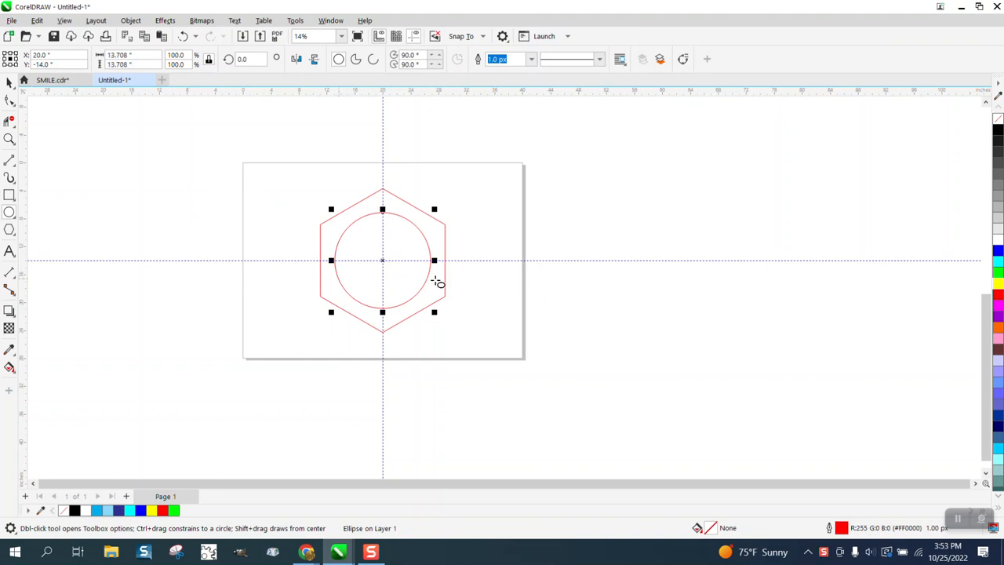
Step: Enlarge the circle about its centre to a diameter of about 14.6 inches
scroll(377, 309, down, 3)
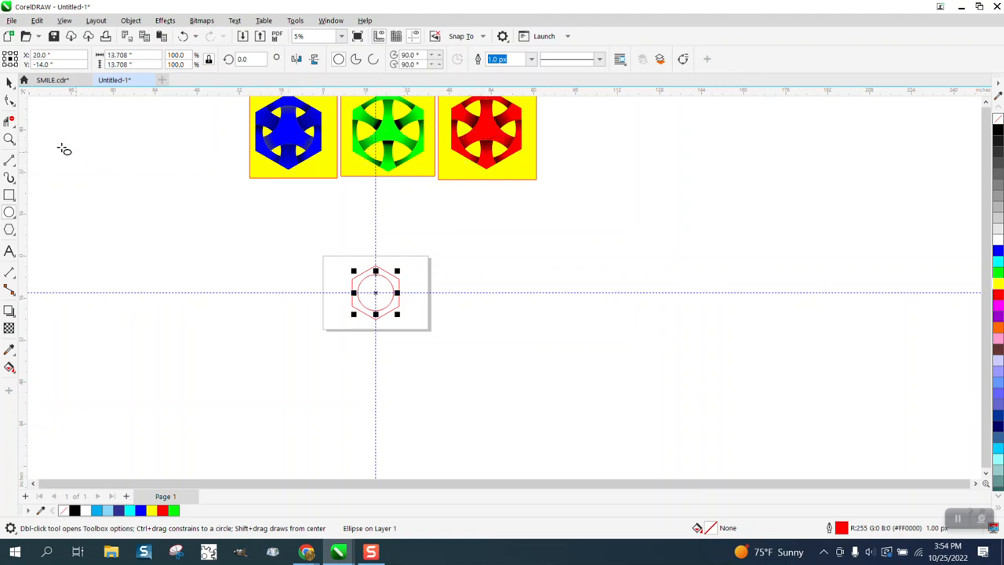
click(10, 138)
drag(349, 254, 467, 354)
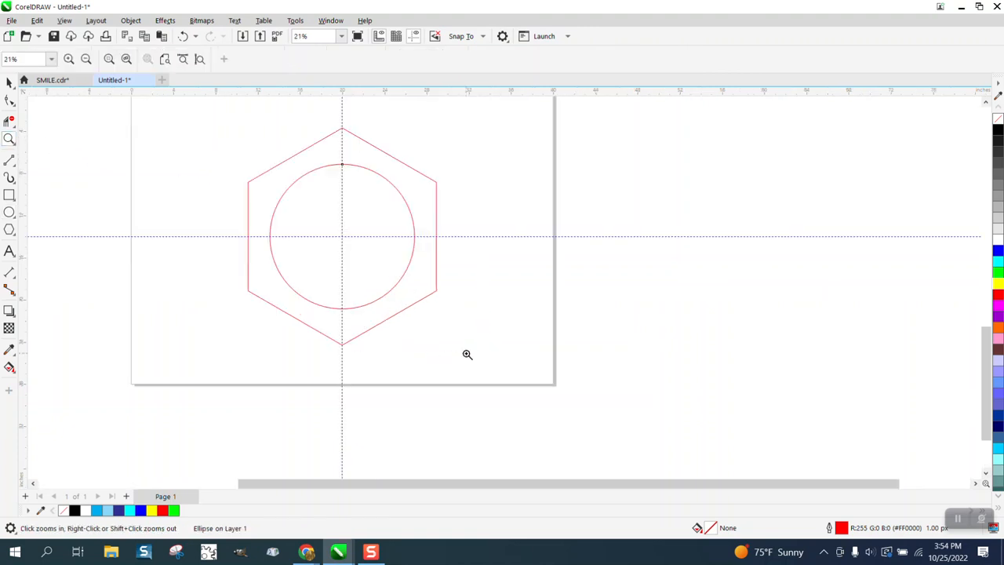
click(9, 82)
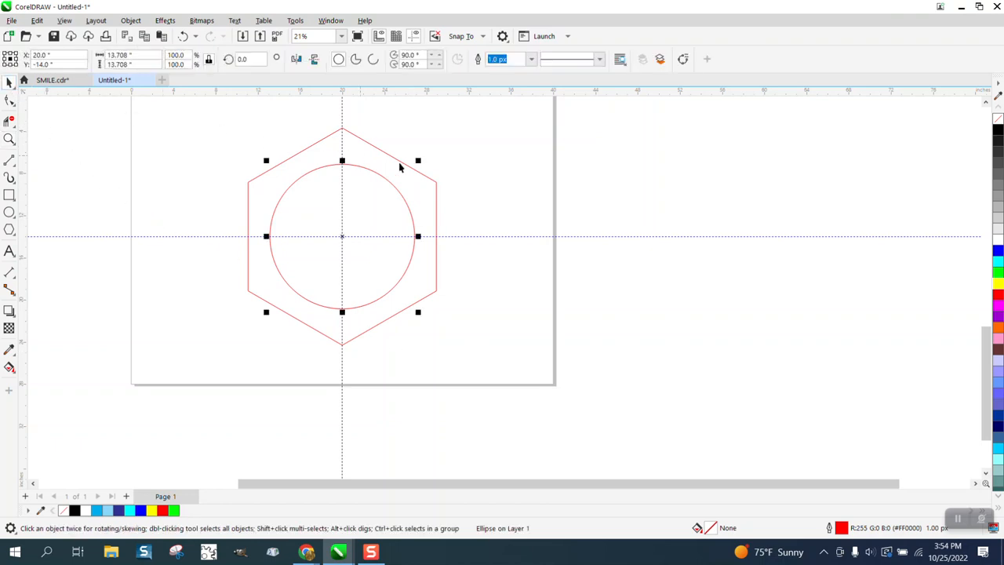
drag(419, 160, 425, 157)
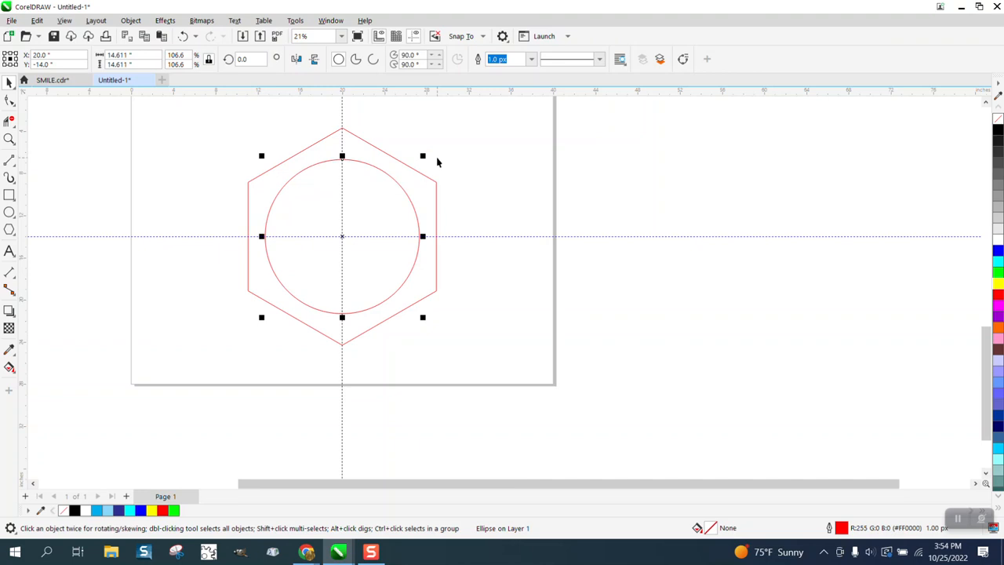
Step: Place copies of the circle centred on each of the hexagon's six corners
drag(342, 235, 436, 182)
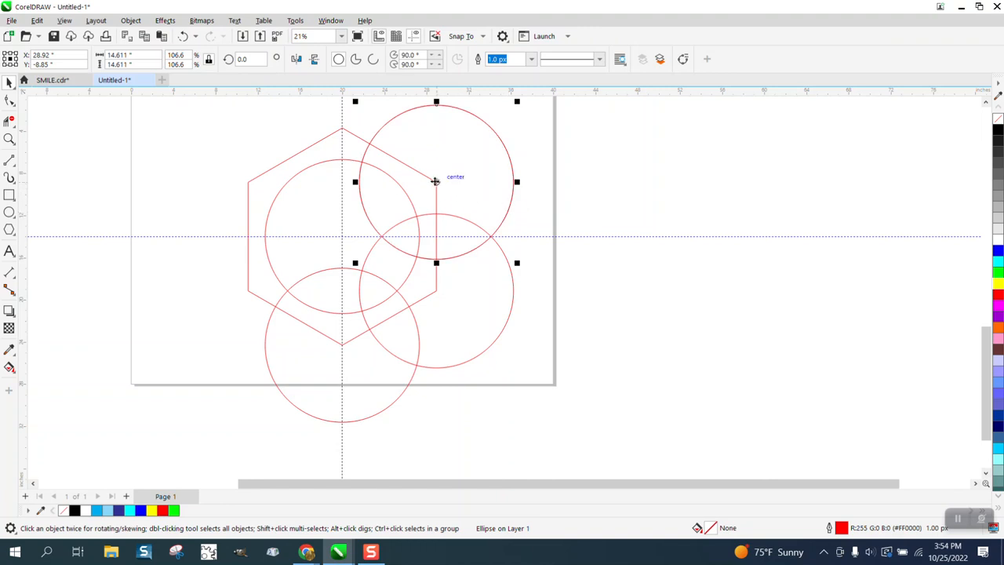
drag(435, 180, 247, 292)
Step: Move the red design down beside the line drawing on the page as a reference
scroll(224, 348, down, 6)
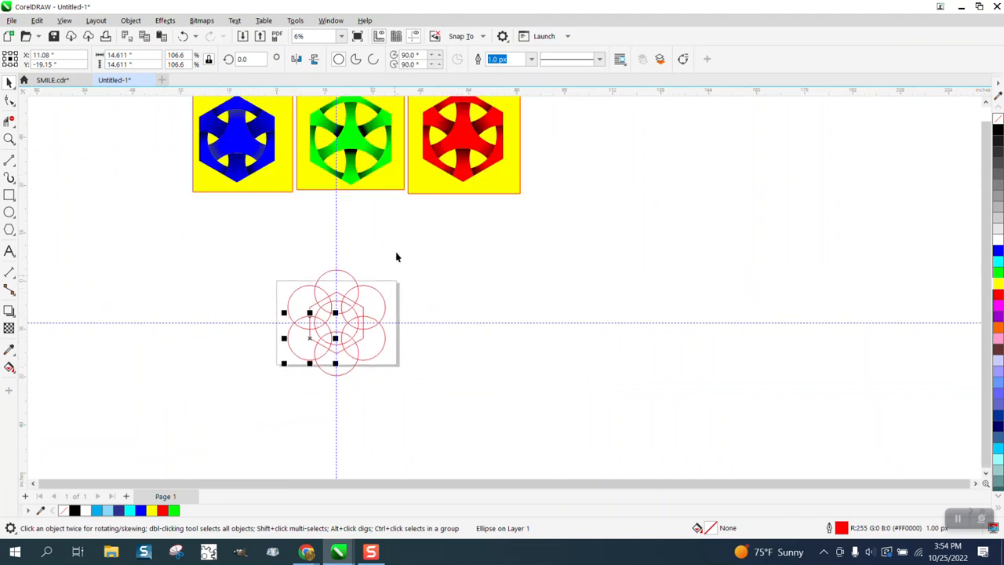
scroll(471, 224, down, 1)
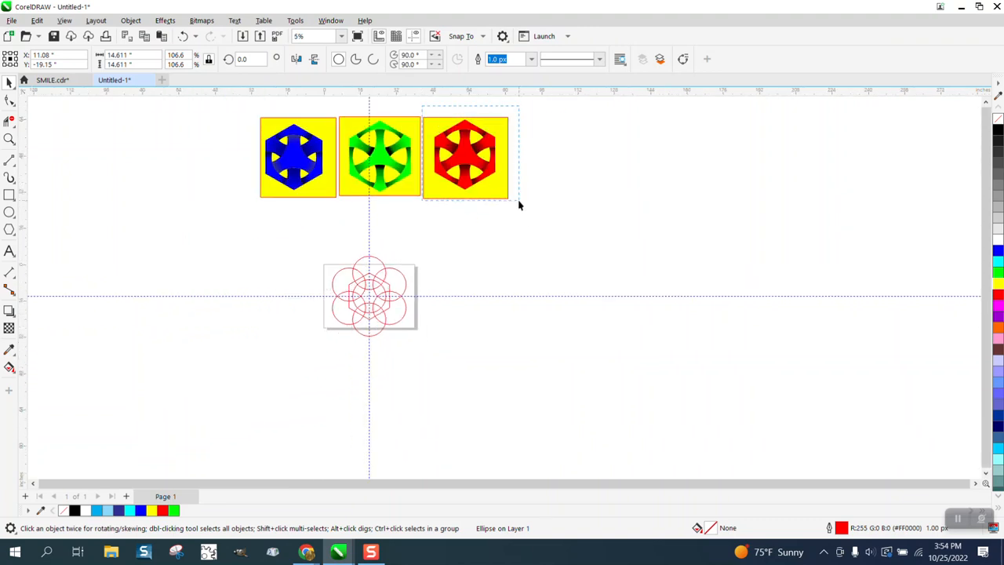
drag(465, 164, 461, 303)
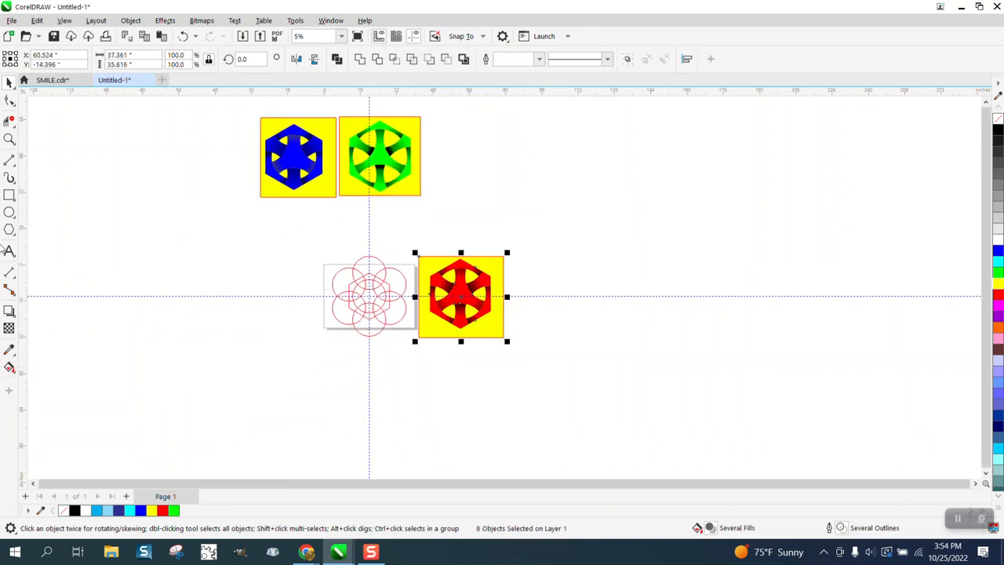
click(9, 138)
drag(465, 341, 563, 381)
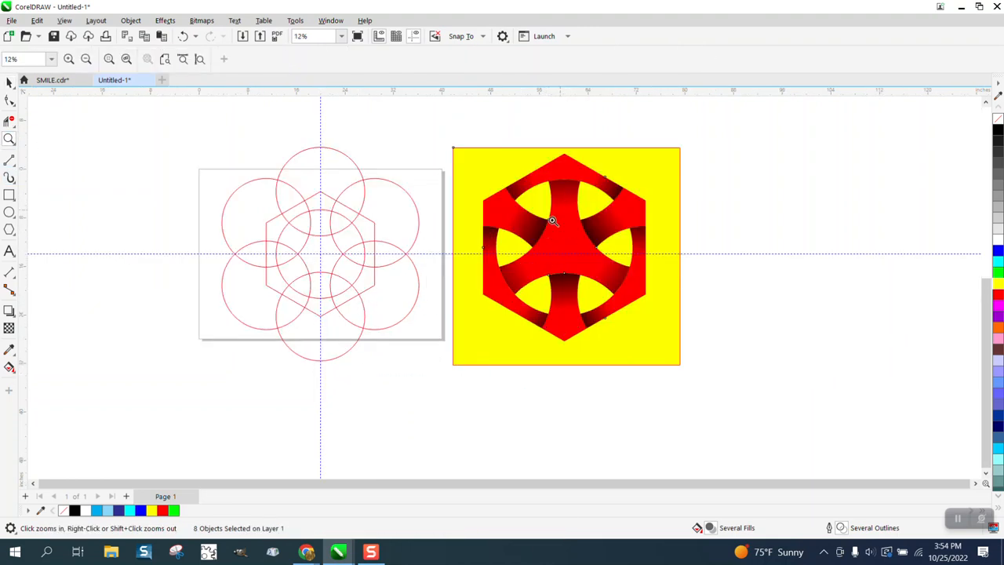
Step: Hide the guidelines and remove overlapping segments inside the hexagon with Virtual Segment Delete to match the red reference's interlaced pattern
click(9, 122)
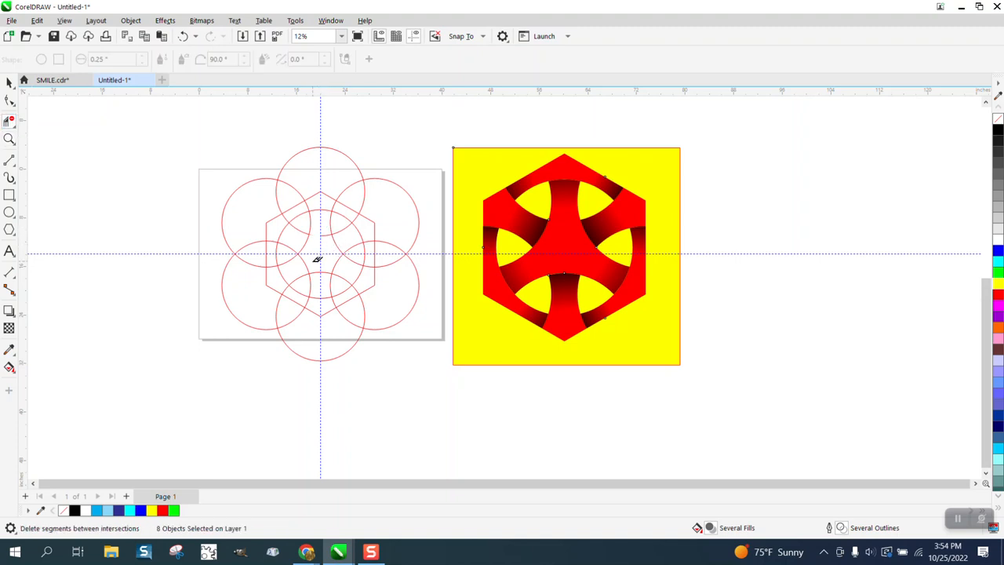
click(415, 37)
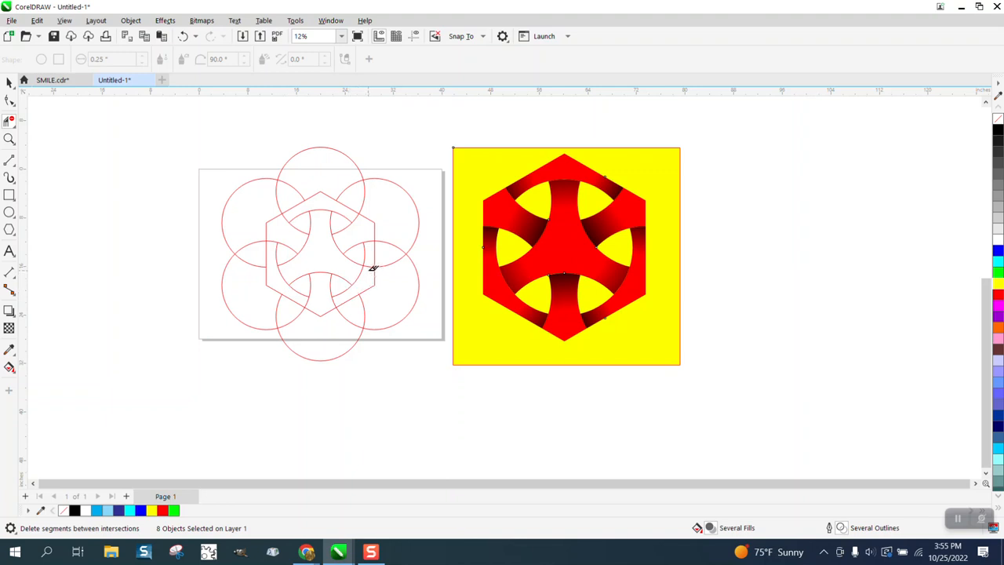
Step: Move the red reference design away from the line drawing, beyond the page's lower right corner
scroll(377, 266, down, 1)
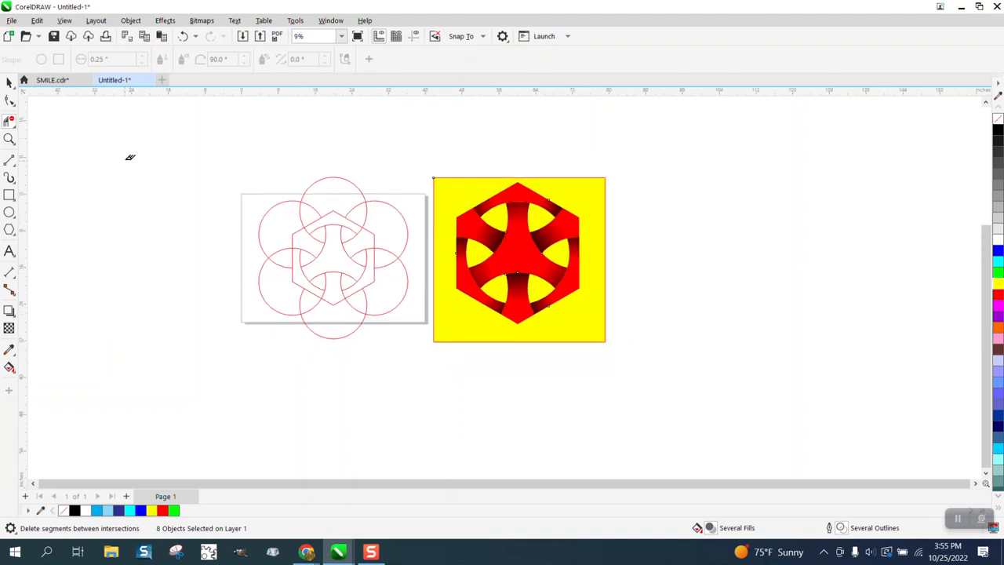
click(10, 82)
drag(502, 253, 551, 407)
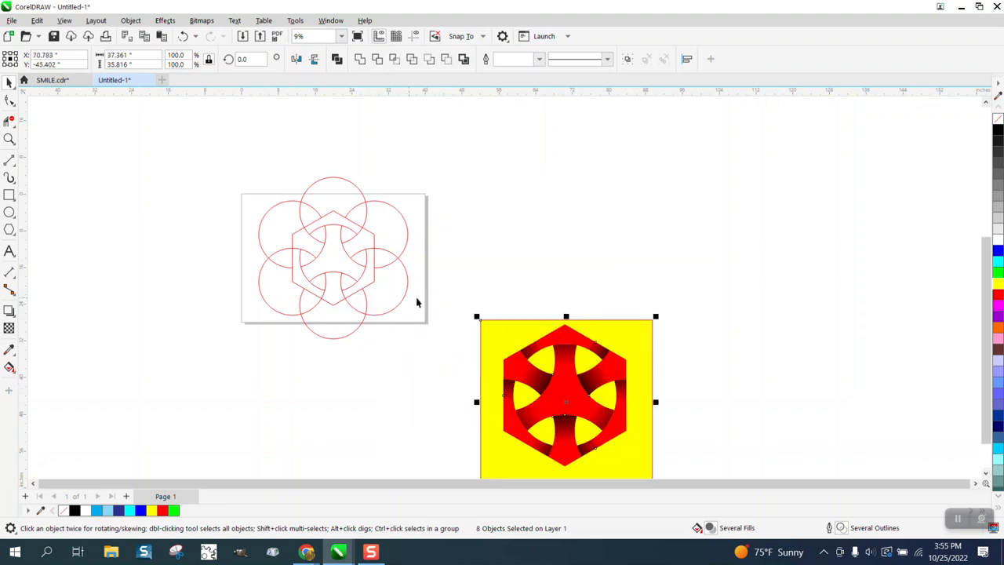
drag(239, 170, 453, 345)
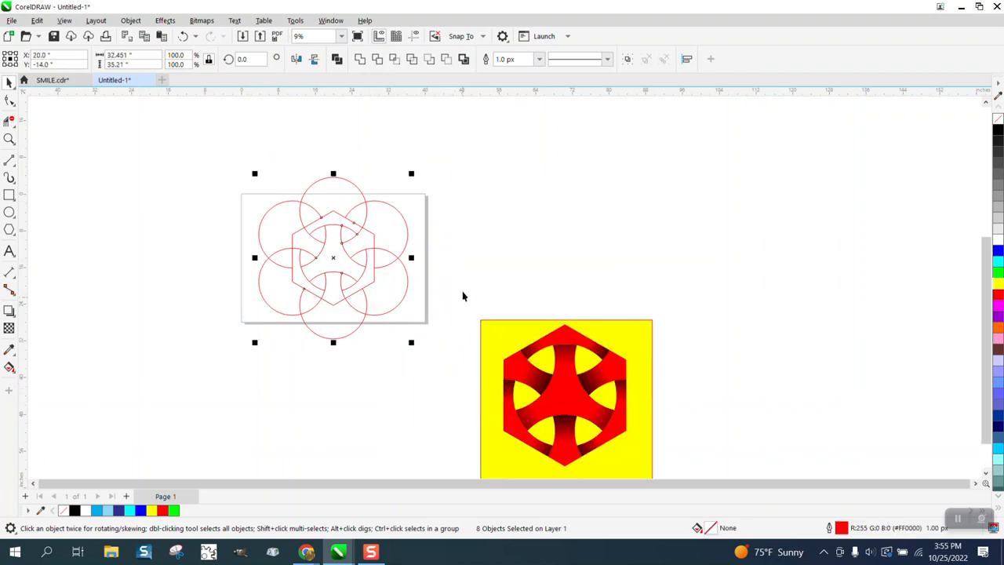
click(479, 183)
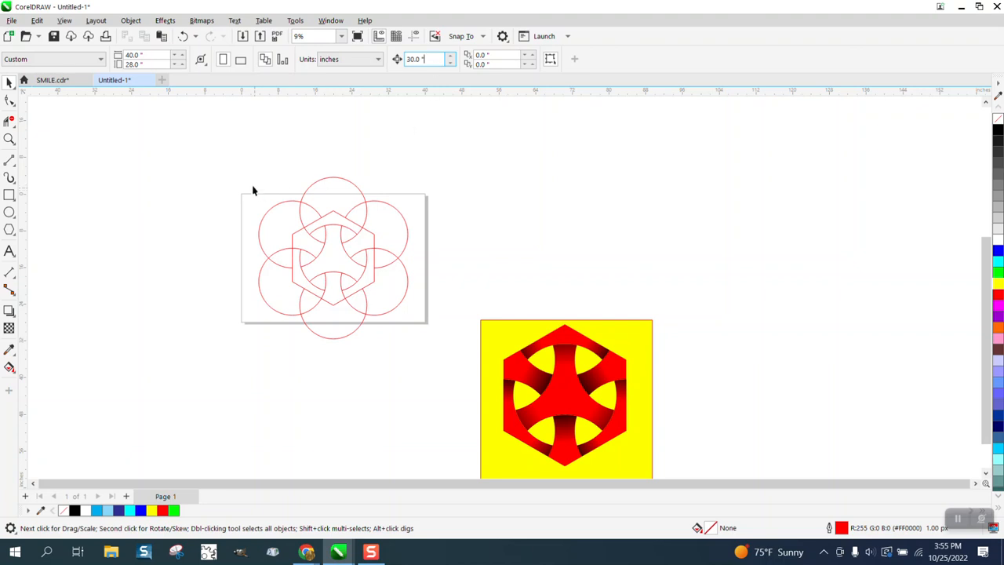
mouse_move(227, 166)
mouse_down()
mouse_move(442, 340)
mouse_move(374, 300)
mouse_up()
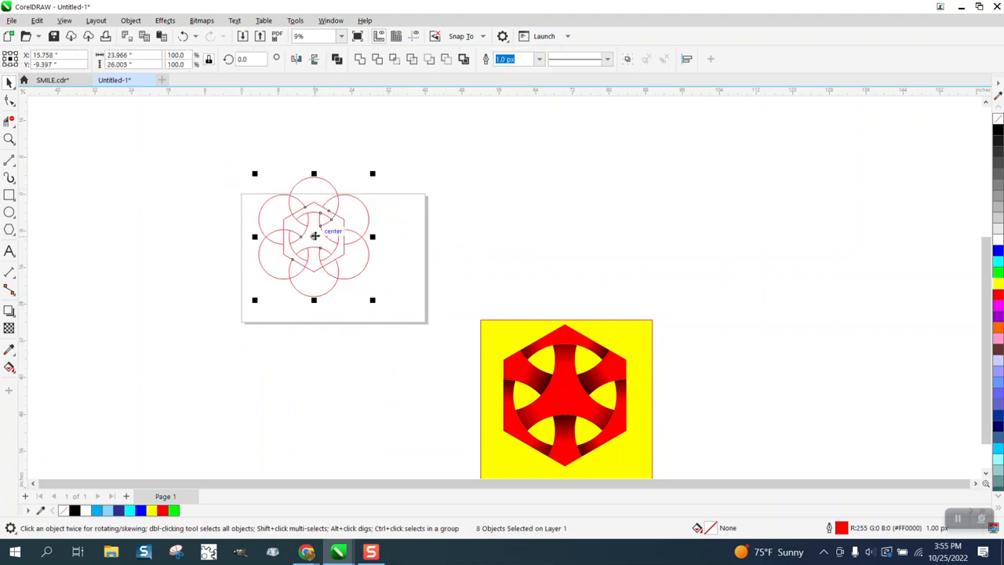
drag(315, 235, 343, 257)
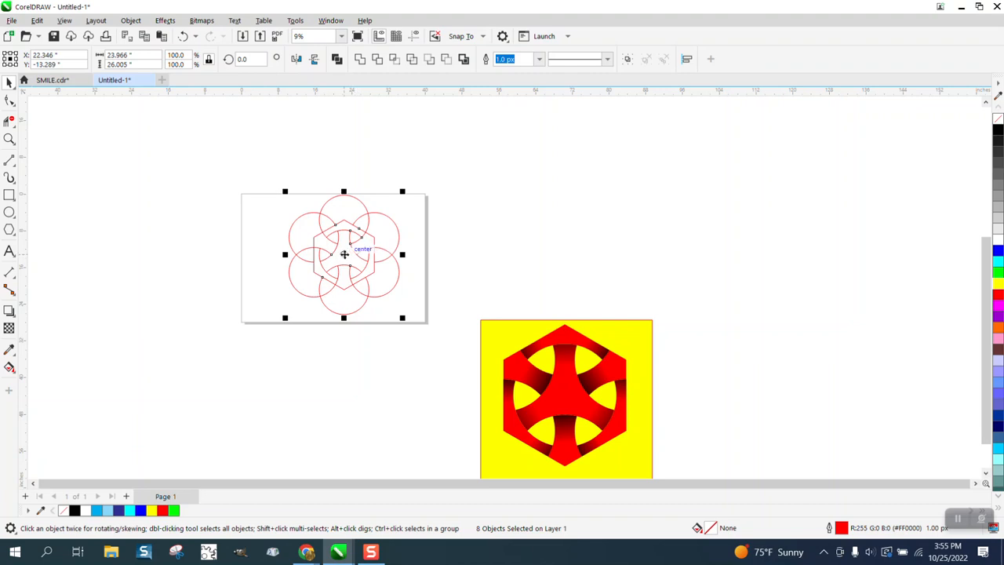
click(184, 42)
click(184, 42)
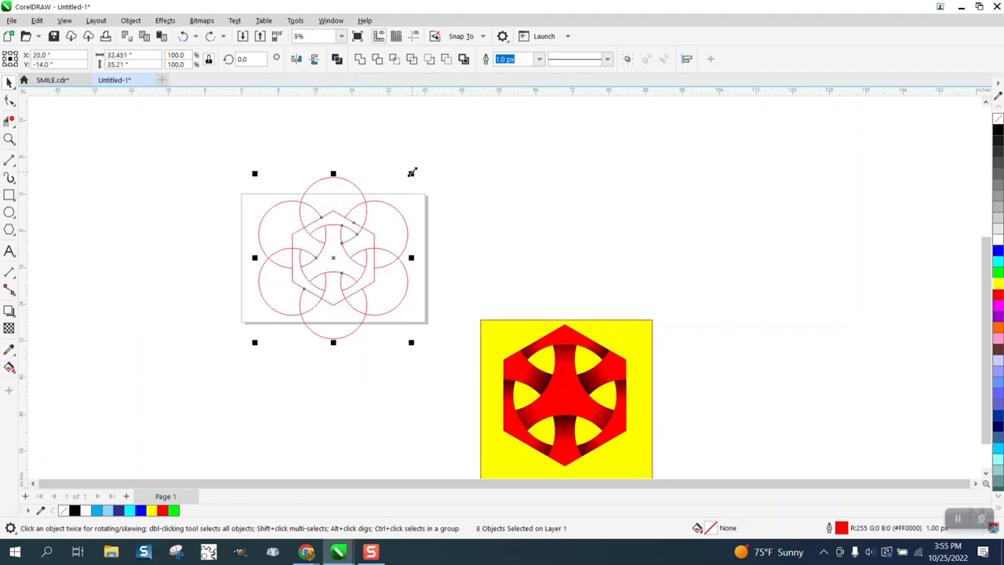
Step: Scale the whole line drawing down about its centre to roughly two-thirds size, and set the nudge distance to 22 inches
mouse_move(412, 172)
mouse_down()
mouse_move(388, 196)
mouse_move(398, 165)
mouse_up()
click(167, 110)
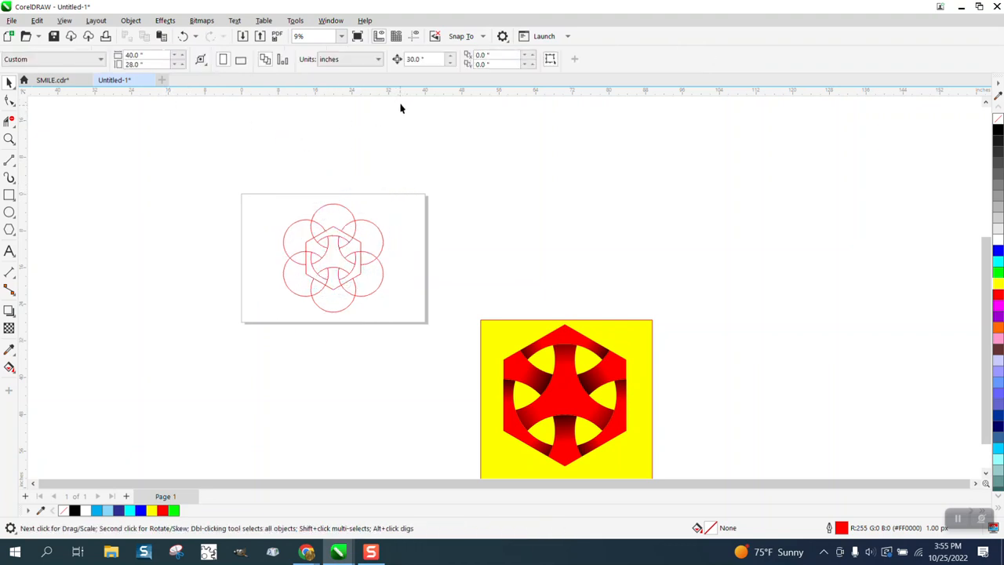
drag(428, 59, 391, 61)
text(22)
Step: Fill the central three-armed region of the line drawing with blue using Smart Fill
click(9, 138)
drag(284, 189, 511, 336)
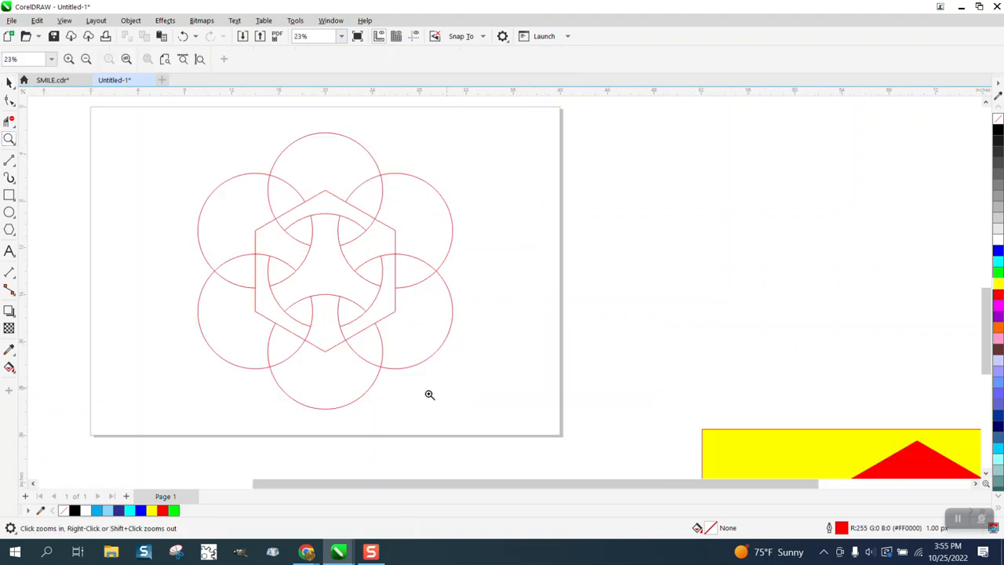
click(10, 367)
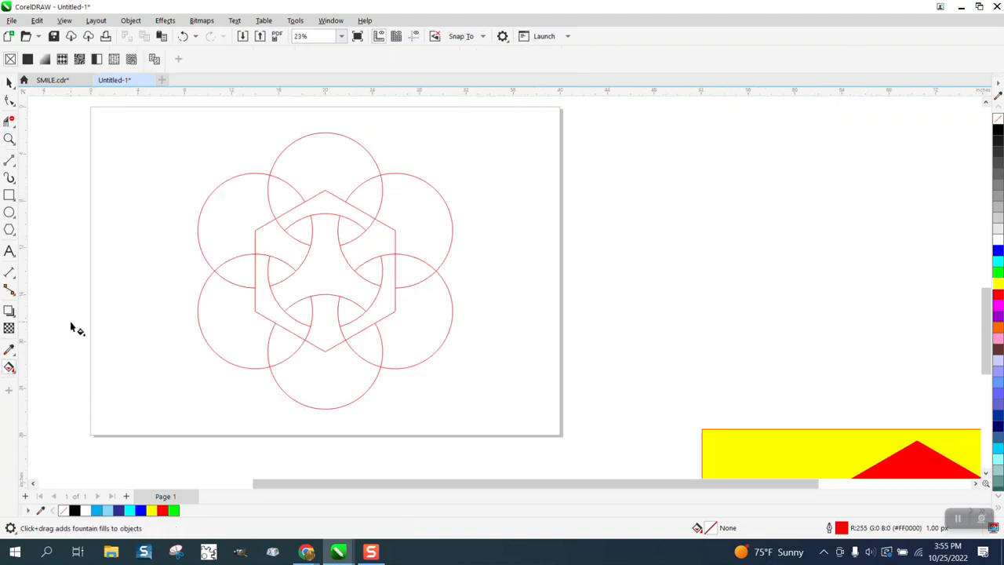
click(14, 374)
click(47, 374)
click(15, 375)
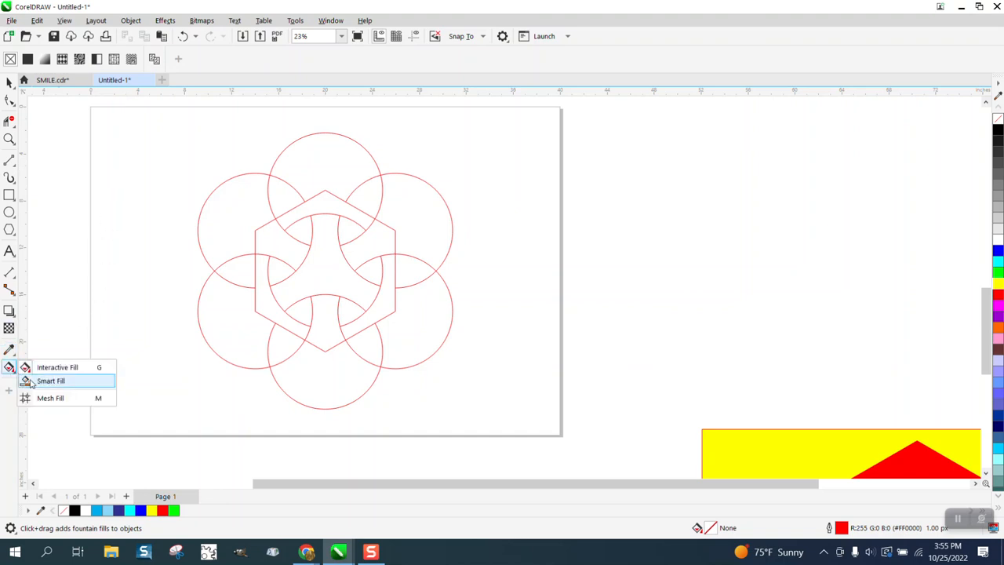
click(39, 382)
click(140, 60)
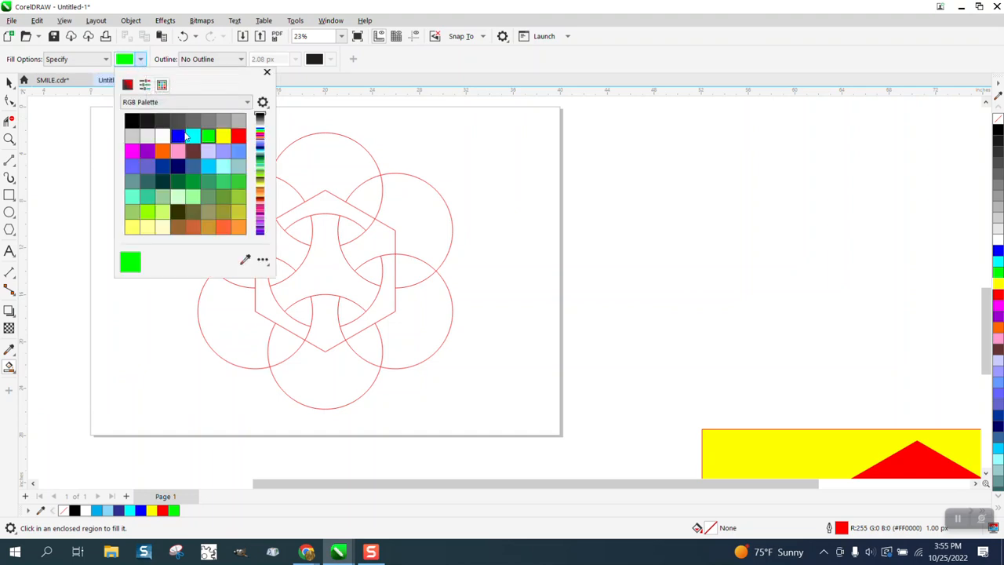
click(180, 139)
click(328, 275)
click(327, 275)
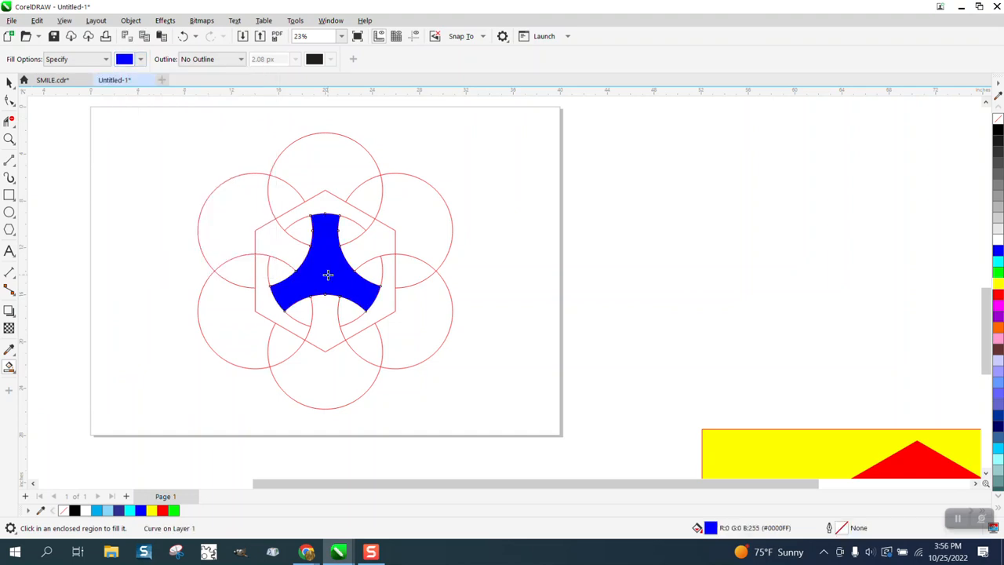
Step: Move the three-armed piece 22 inches right, then Smart Fill the three hexagon-corner spoke regions blue and move them 44 inches right
key(Right)
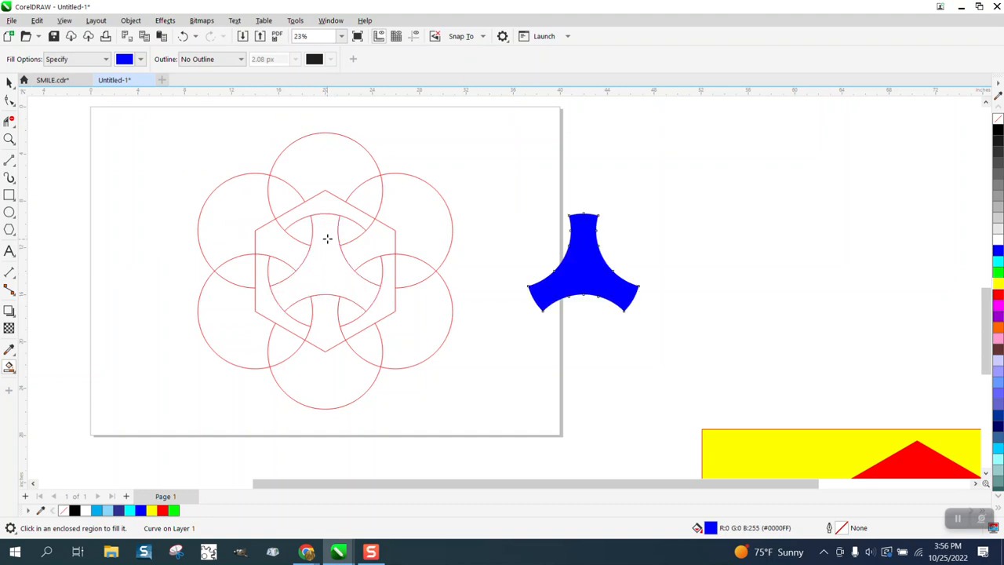
click(374, 247)
key(Right)
key(Right)
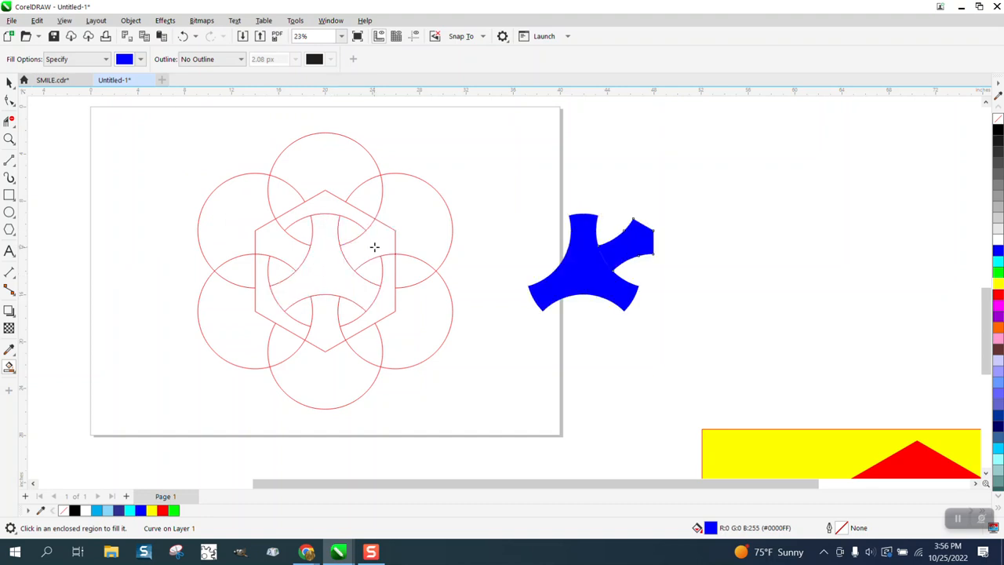
click(327, 313)
key(Right)
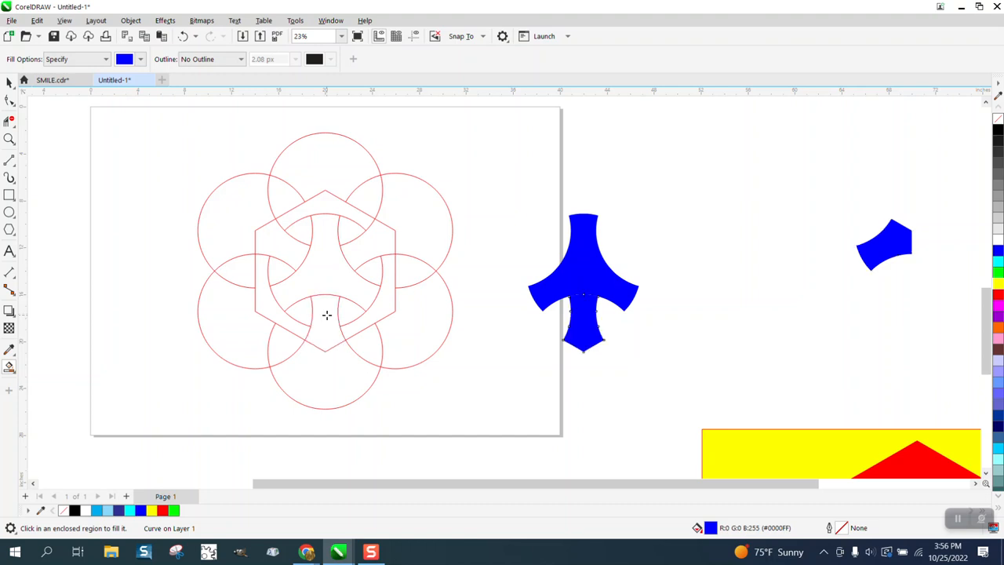
key(Right)
click(290, 255)
key(Right)
key(Right)
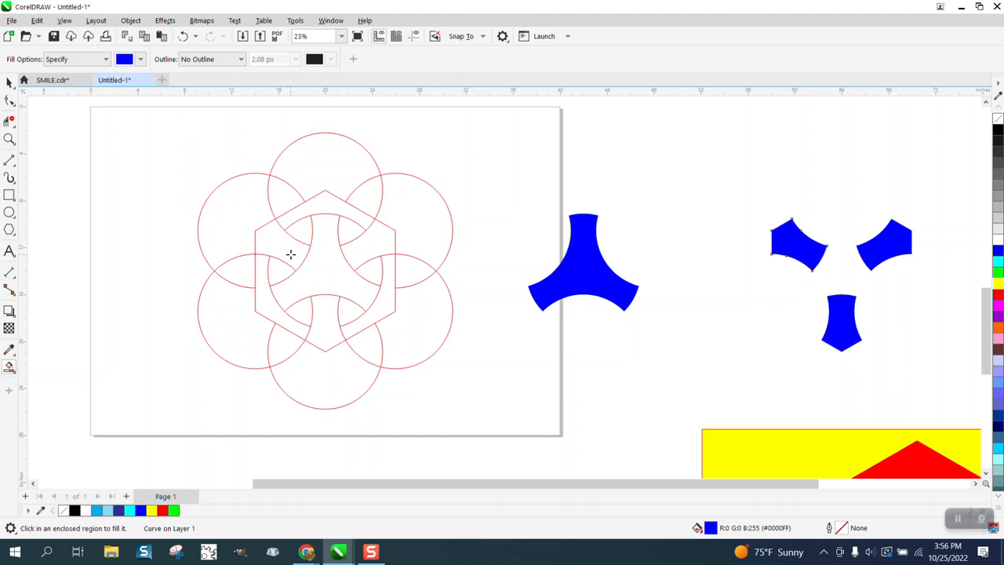
Step: Smart Fill the three outer hexagon-edge regions with blue and move each piece 22 inches left of the line drawing
click(331, 208)
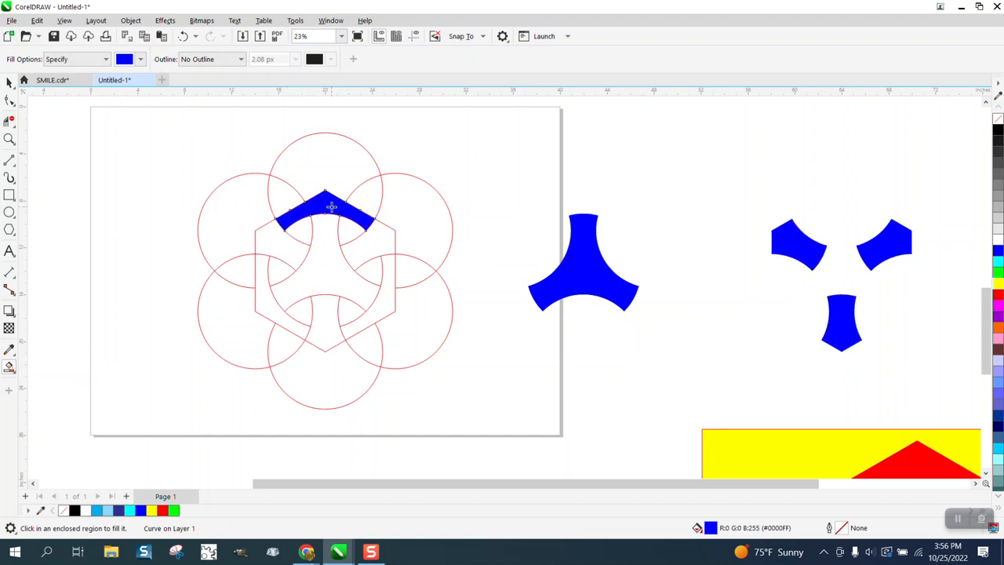
key(Left)
key(Left)
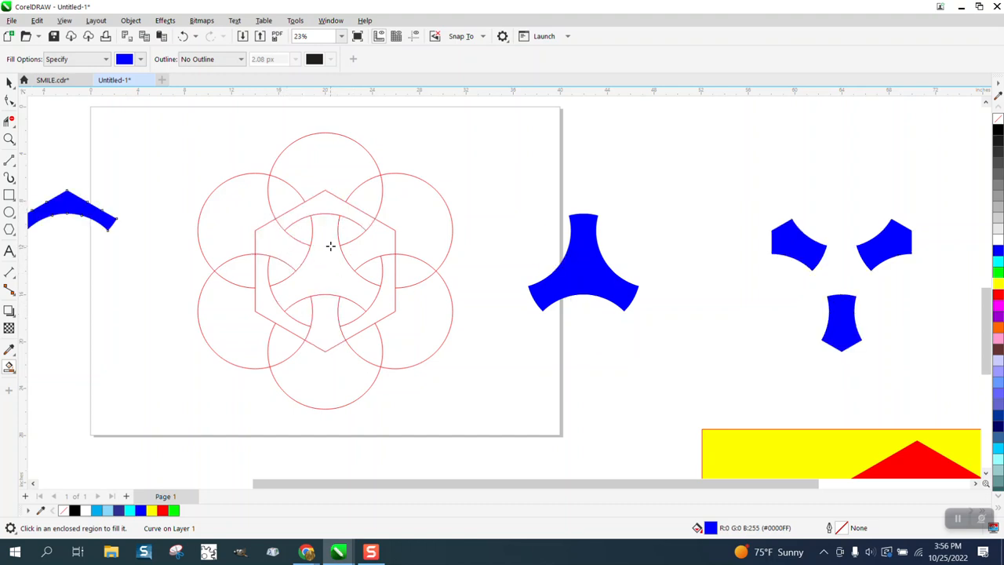
click(268, 305)
key(Left)
key(Left)
click(383, 311)
key(Left)
key(Left)
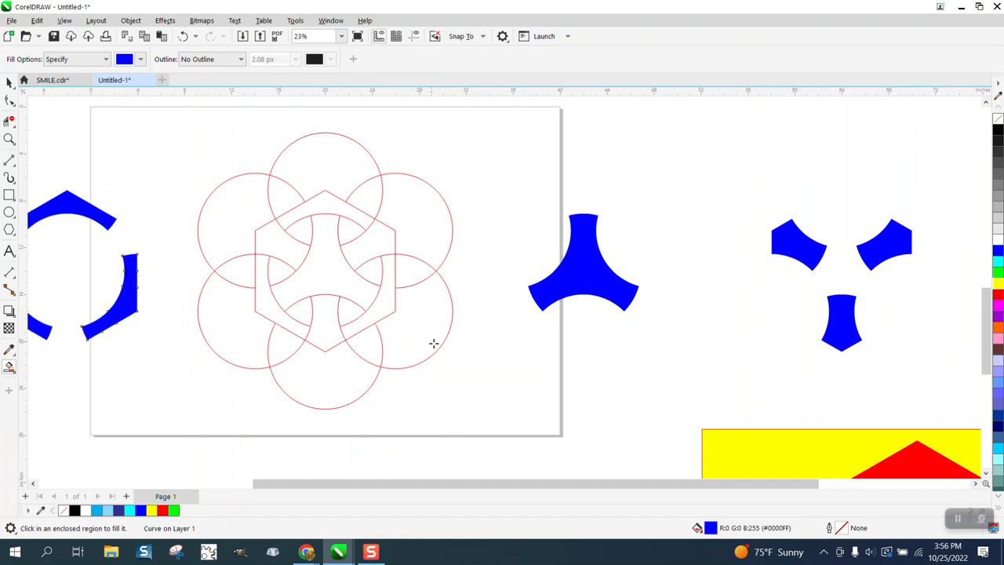
Step: Select the complete red line drawing and move it 22 inches down, clear of the page centre
scroll(456, 350, down, 1)
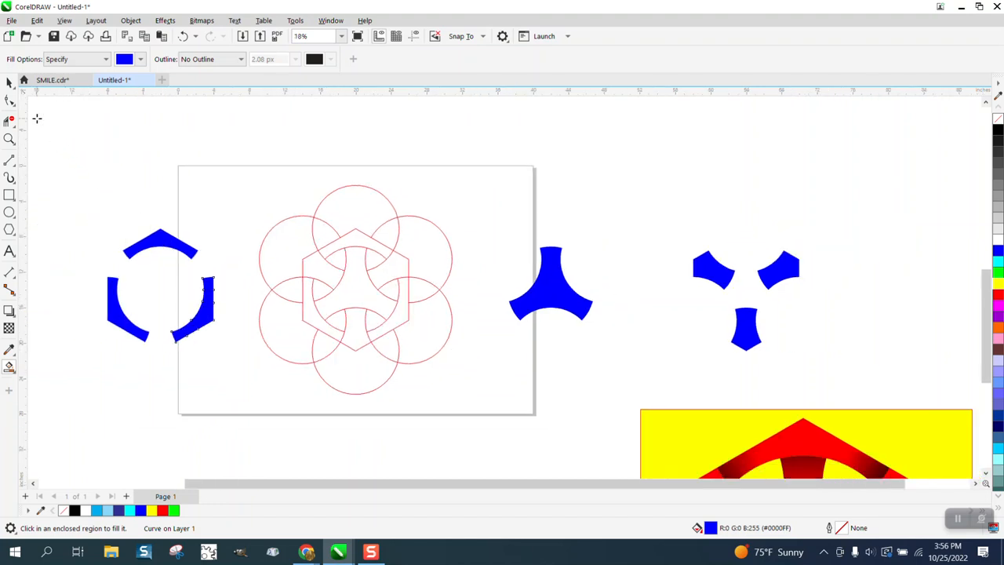
click(10, 82)
drag(246, 183, 408, 343)
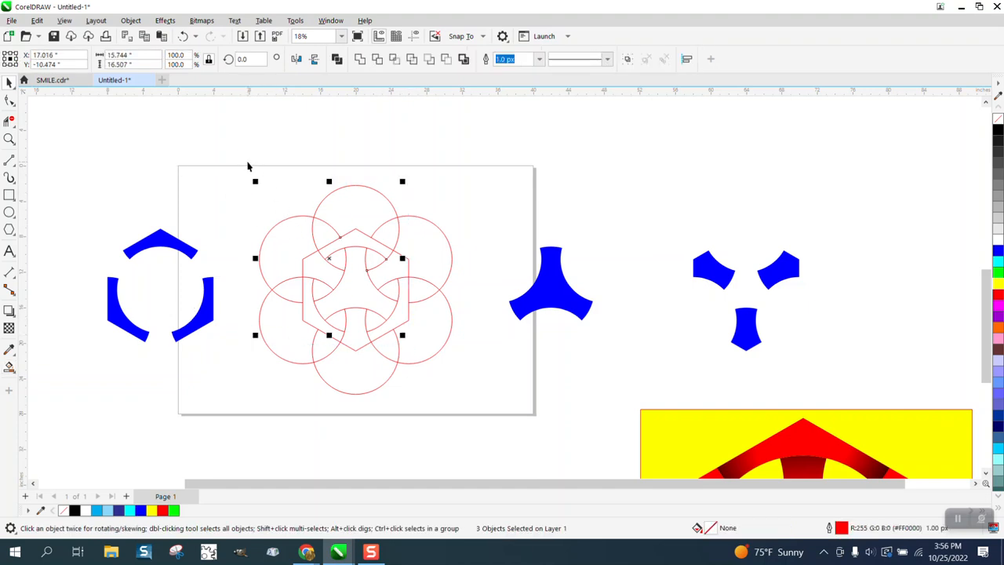
drag(245, 165, 443, 395)
drag(482, 423, 485, 421)
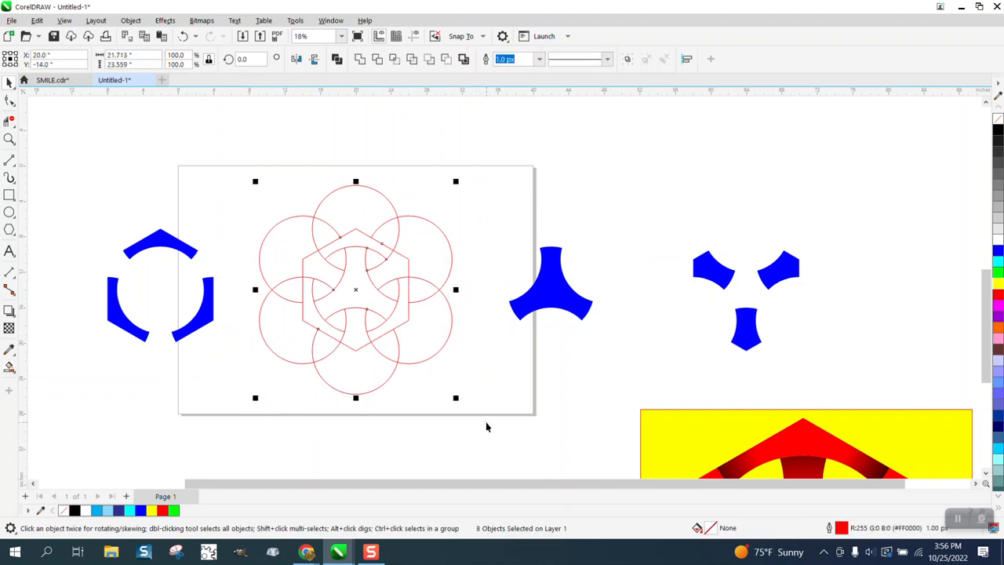
key(Down)
key(Down)
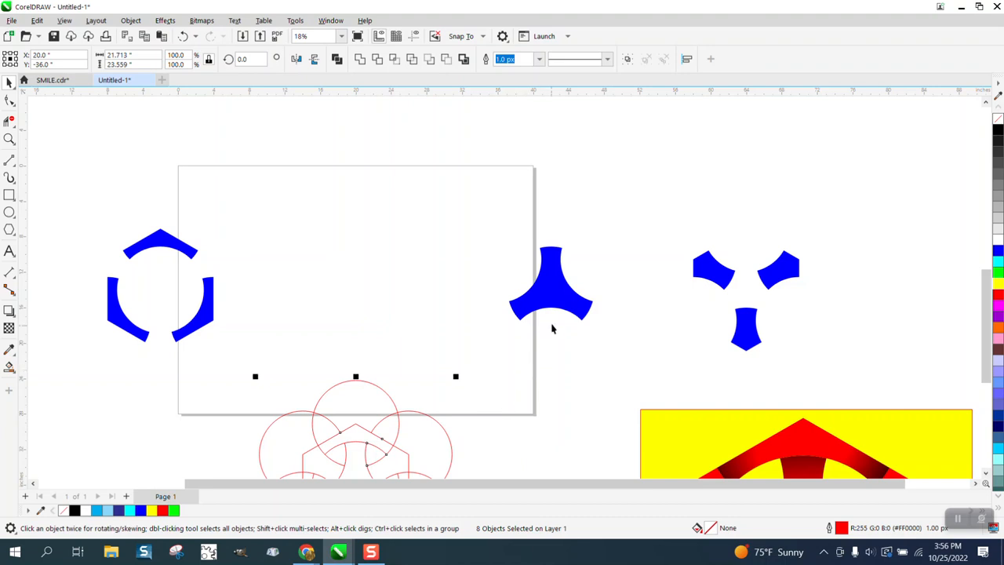
Step: Move the three-armed blue piece 22 inches left, back to the middle of the page
click(557, 305)
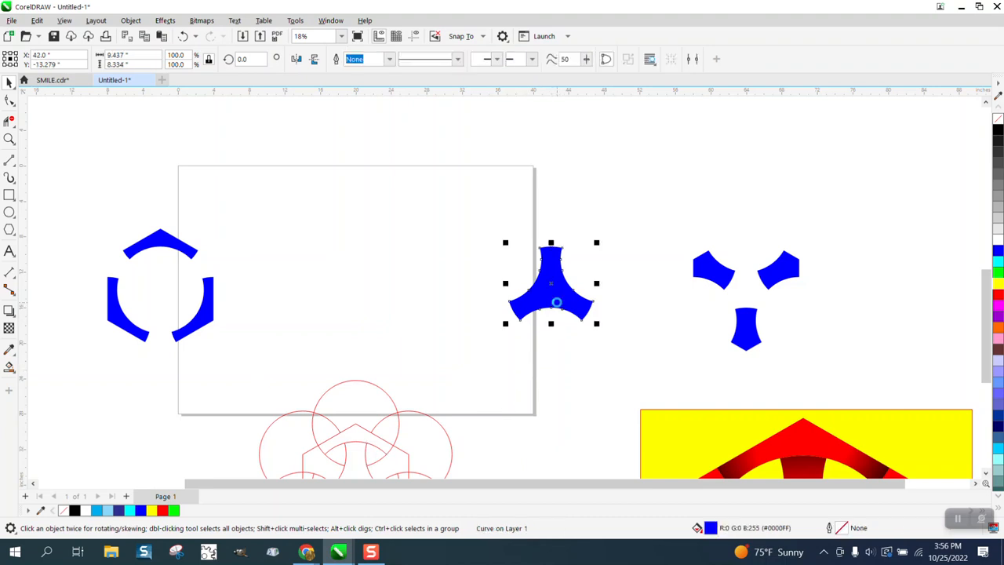
key(Left)
key(Left)
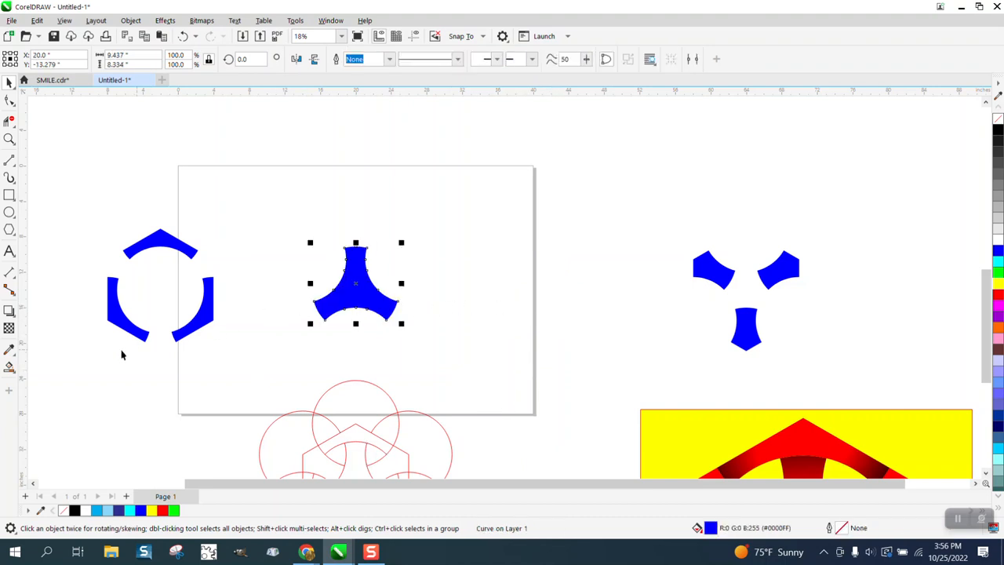
Step: Apply an elliptical fountain fill to the three-armed piece, centred on it, with blue at the centre and black at the outer end
click(14, 372)
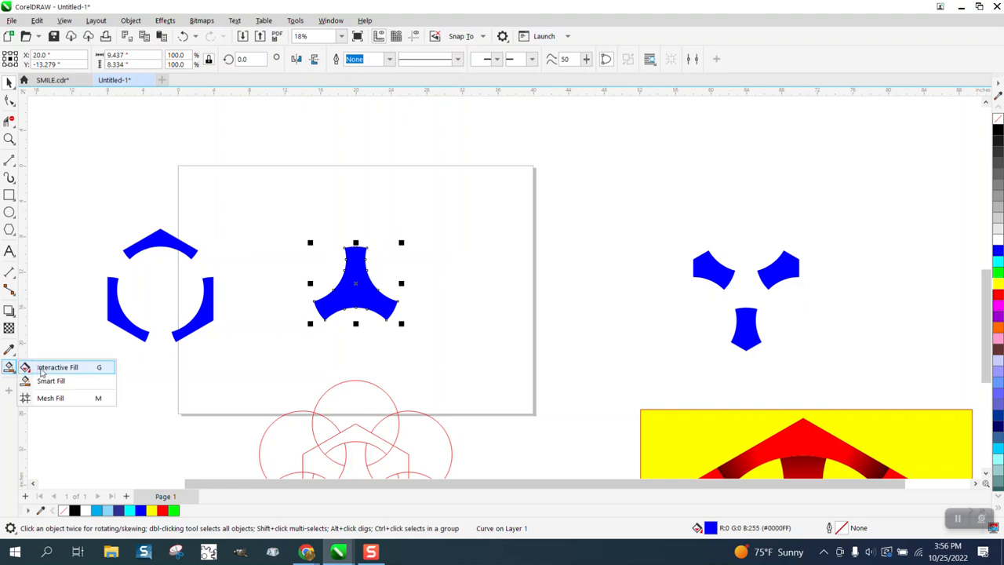
click(44, 367)
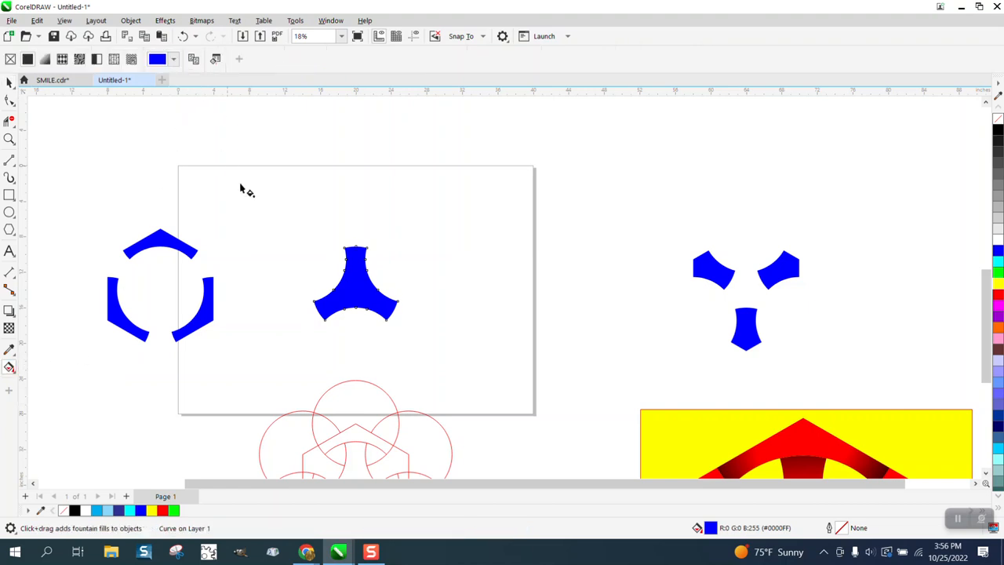
drag(359, 291, 361, 194)
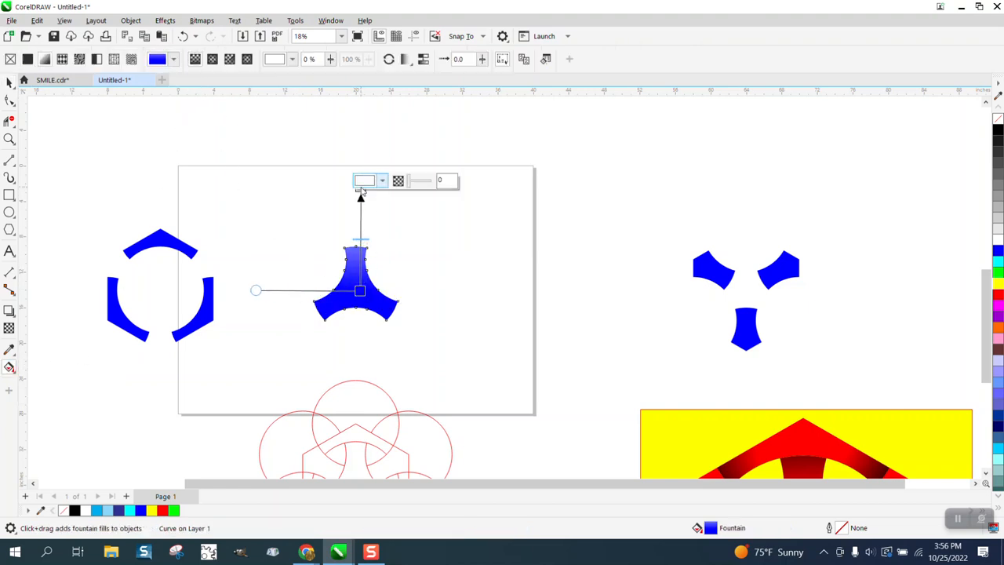
click(213, 60)
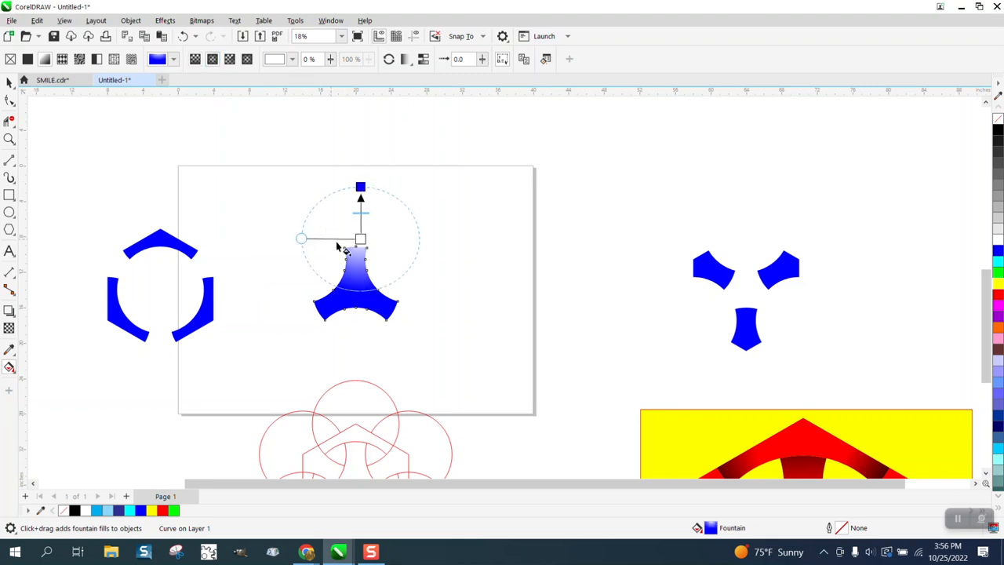
drag(360, 238, 356, 289)
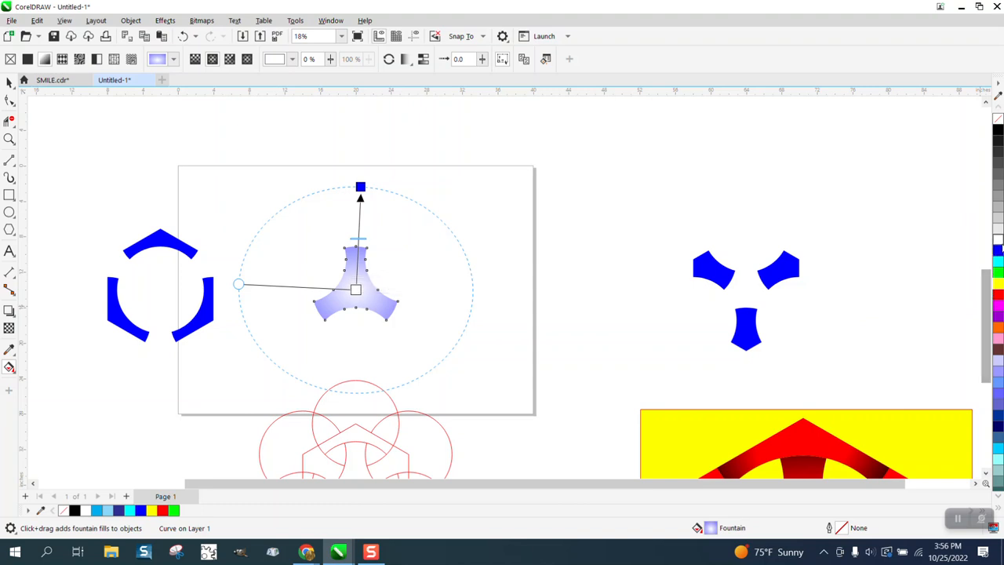
drag(999, 255, 362, 295)
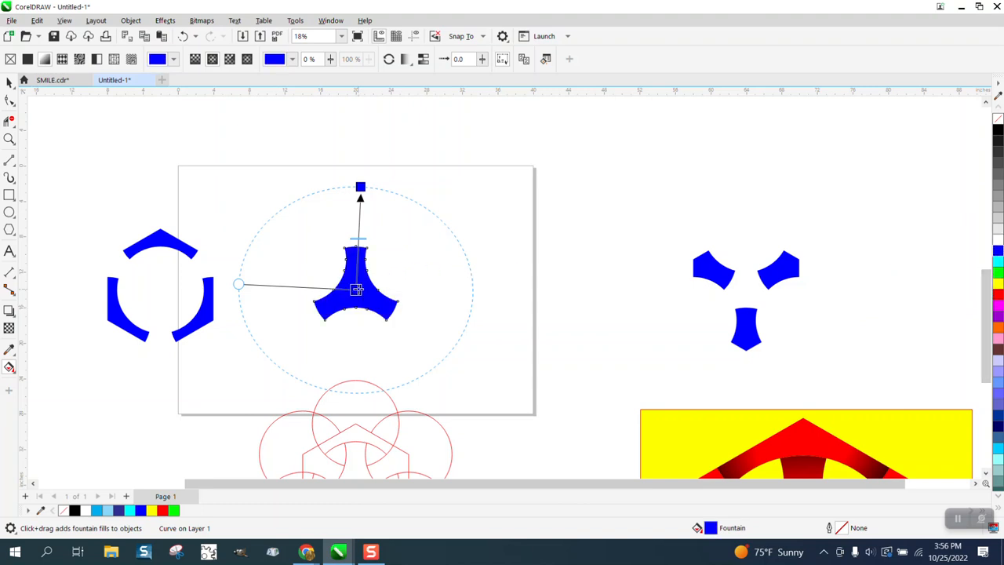
drag(1001, 133, 360, 187)
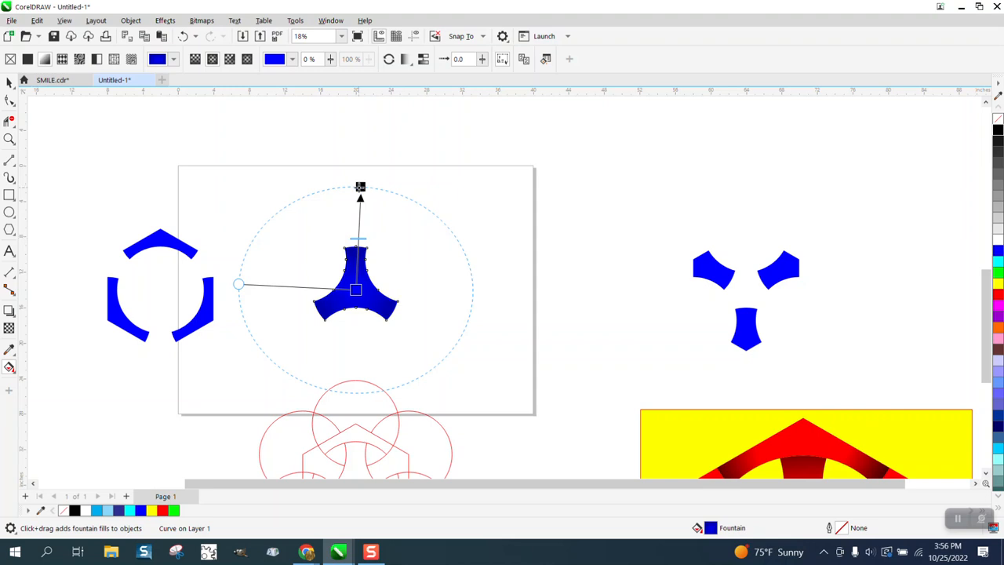
Step: Shorten the elliptical fill's radius to darken the arm ends, and add a blue colour node about one-fifth of the way out from the centre
click(10, 139)
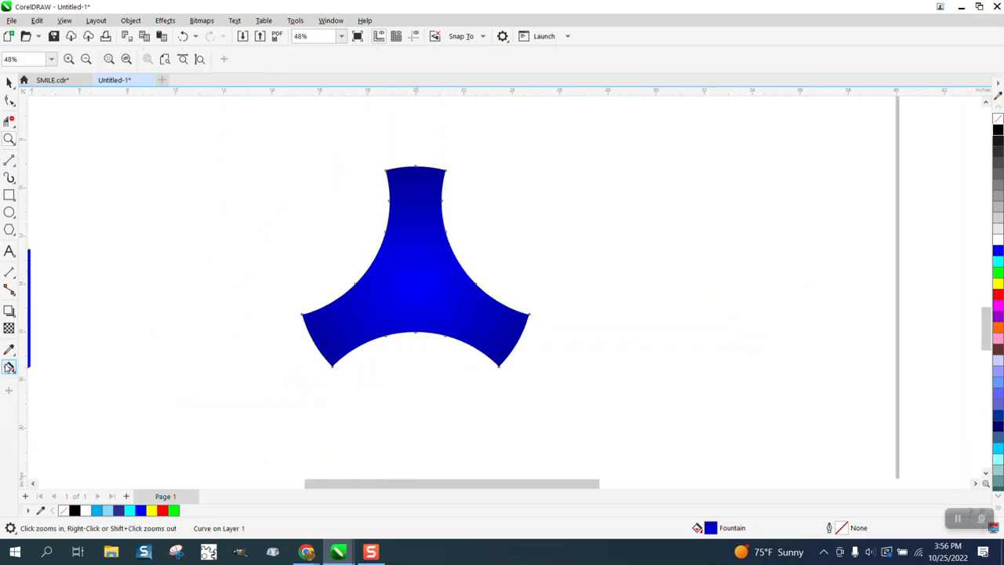
click(9, 366)
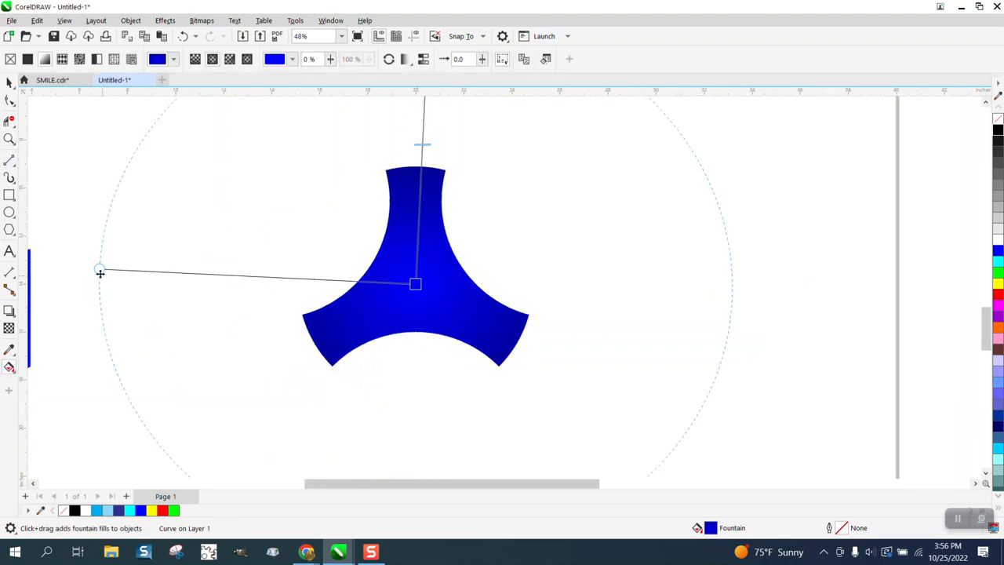
scroll(400, 304, down, 2)
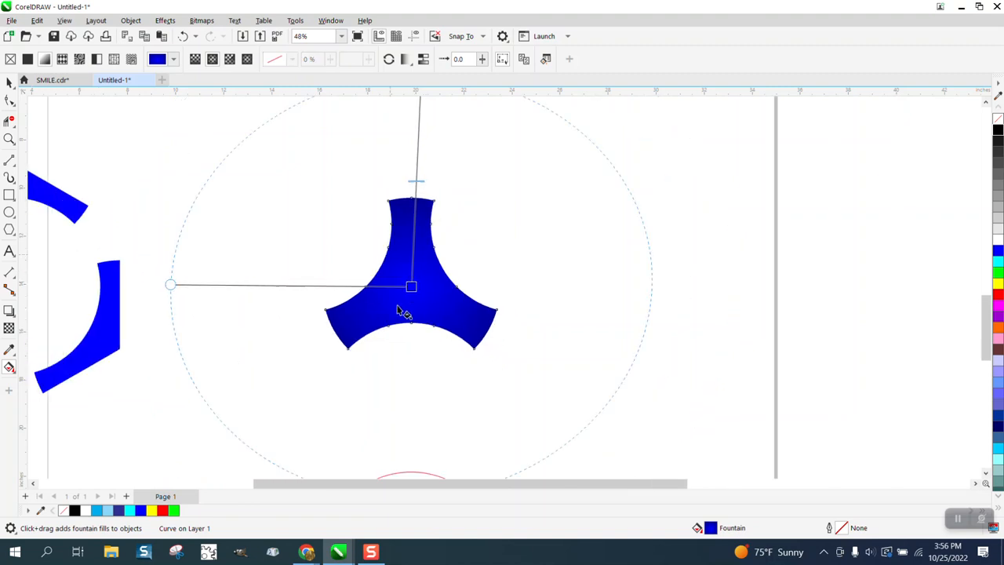
drag(418, 106, 409, 106)
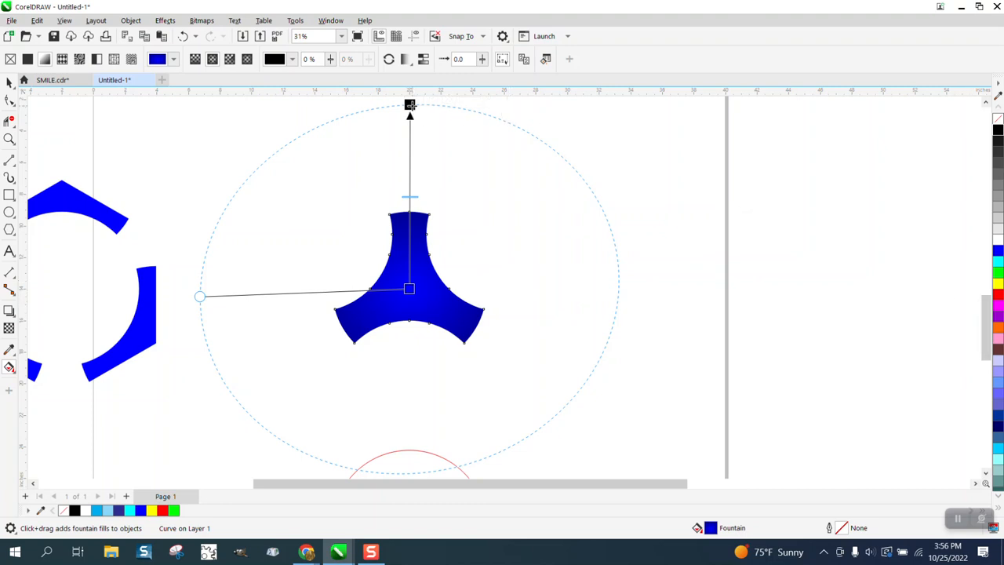
drag(409, 104, 406, 139)
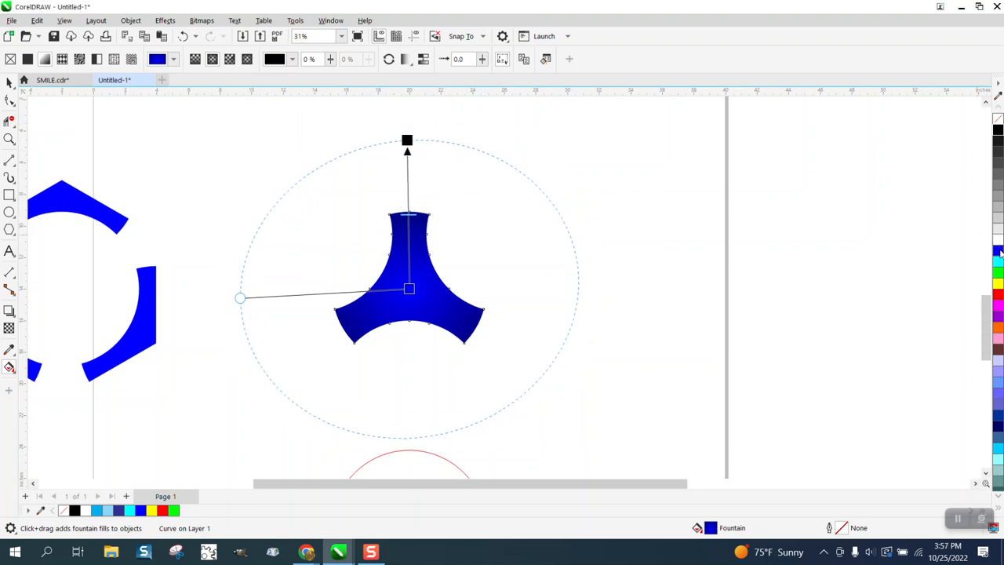
double_click(409, 258)
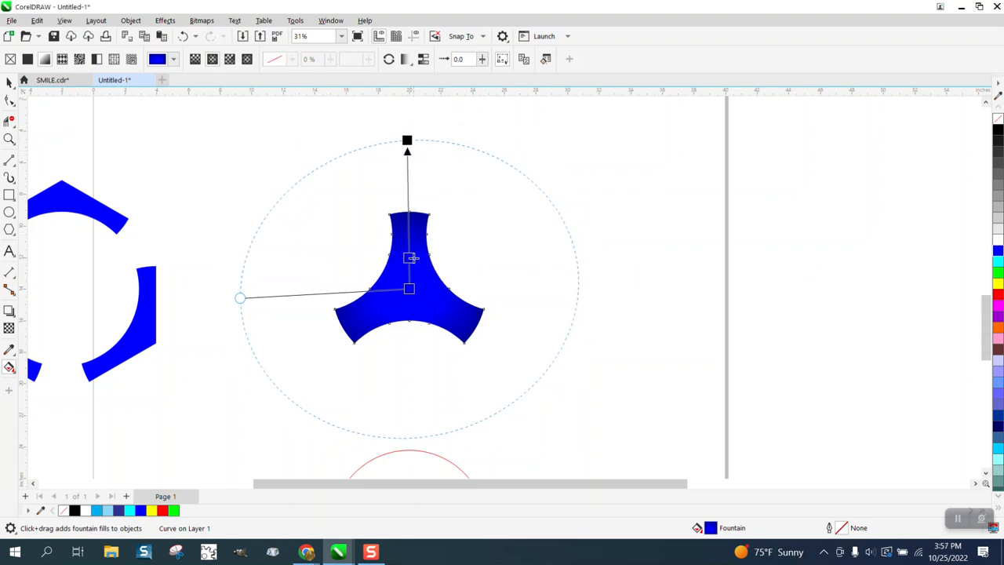
scroll(413, 255, down, 3)
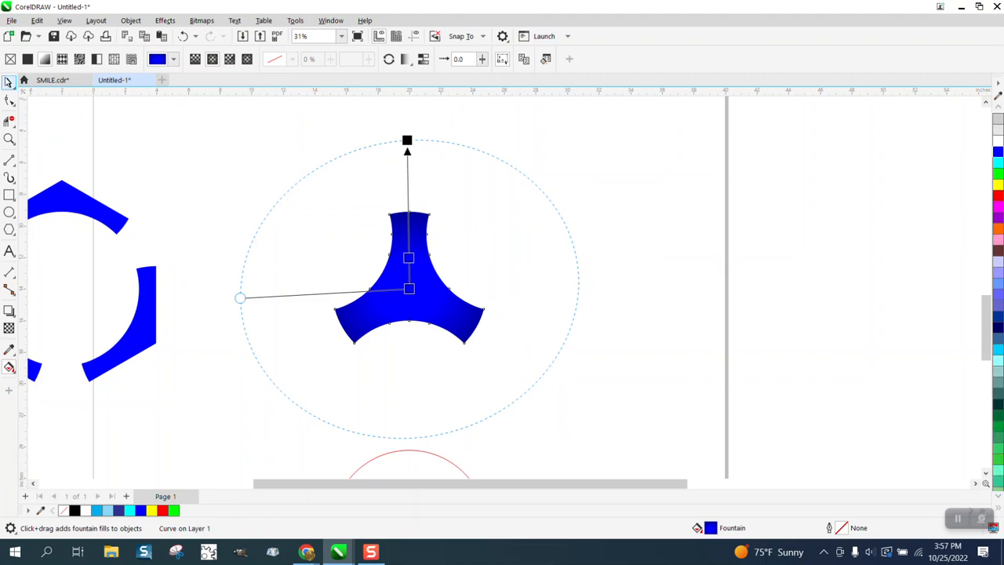
Step: Move the shaded three-armed piece 22 inches right and bring the three spoke pieces 44 inches left into the middle of the page
click(9, 83)
scroll(201, 152, down, 1)
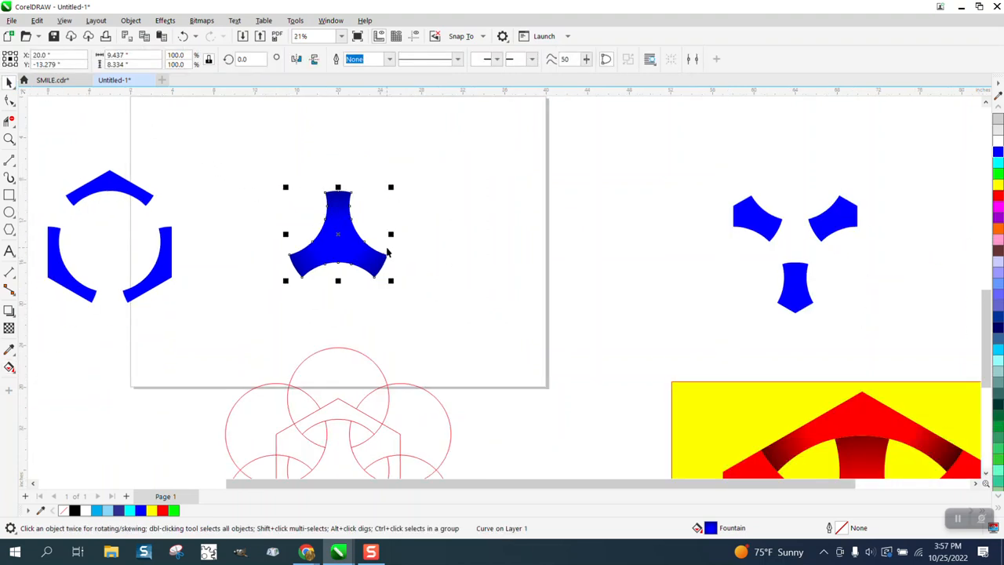
key(shift+Right)
drag(676, 176, 891, 354)
key(shift+Left)
key(shift+Left)
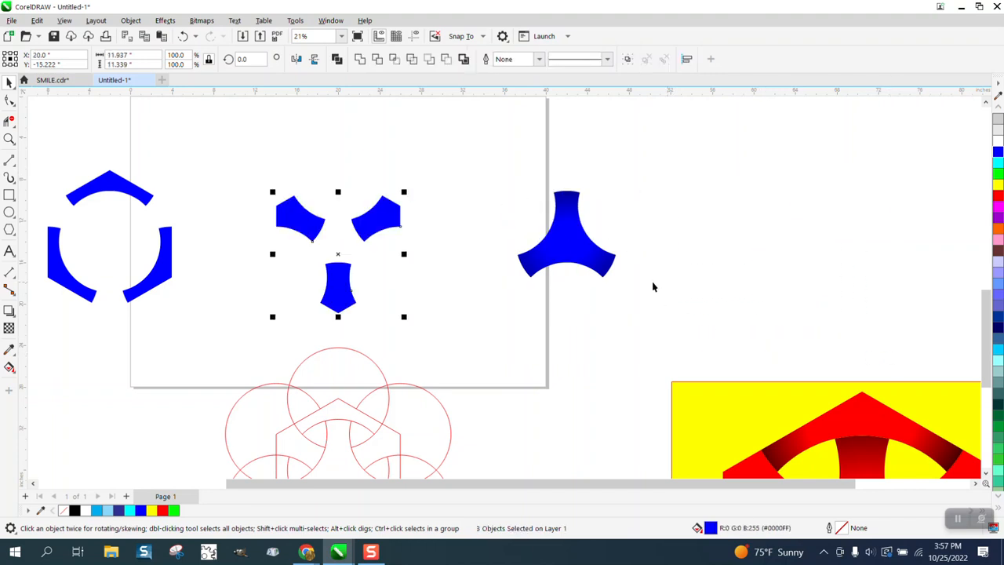
Step: Apply a linear fountain fill to the upper-right spoke piece alone, running from its inner end outward past its outer corner
click(474, 204)
click(11, 368)
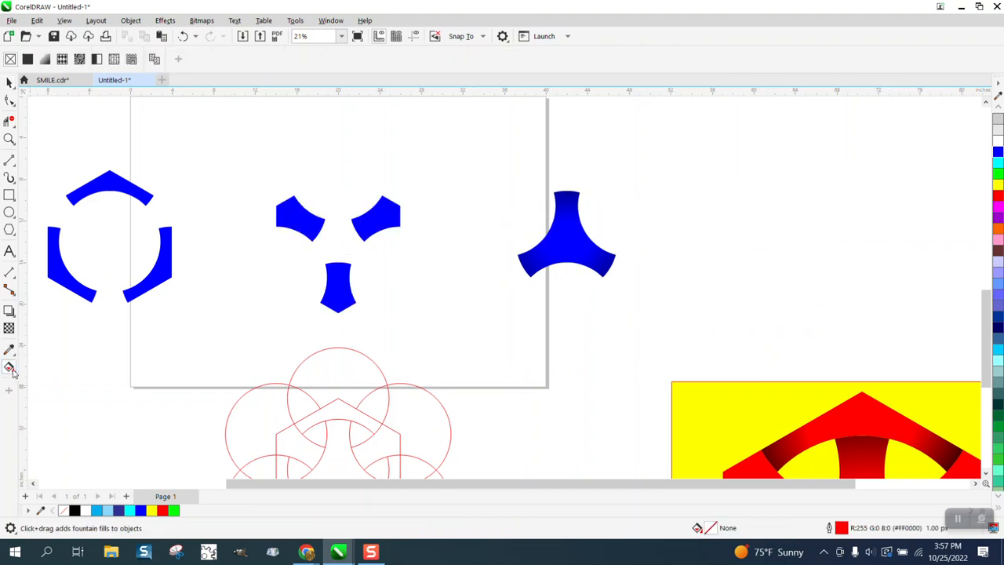
click(363, 233)
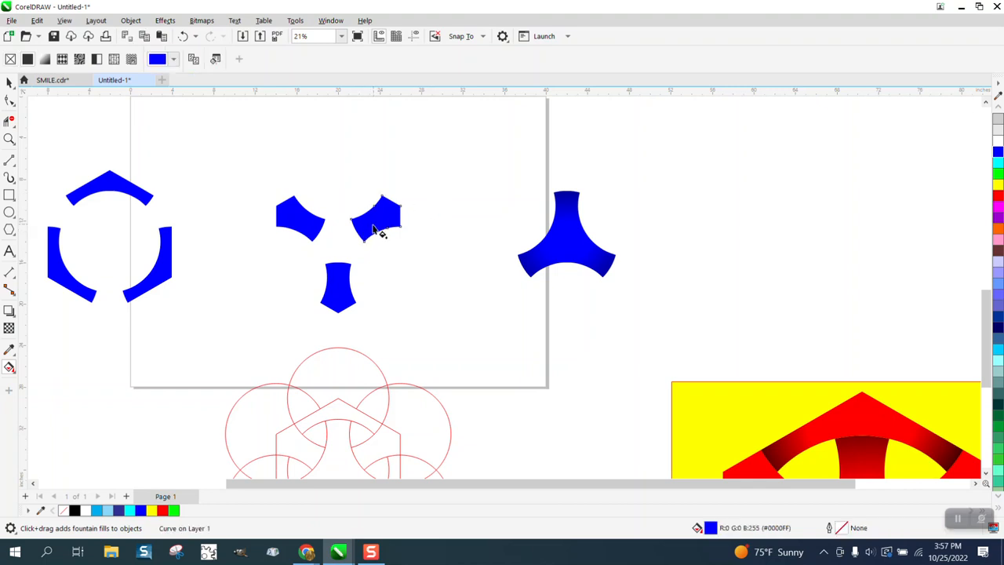
drag(369, 226, 426, 194)
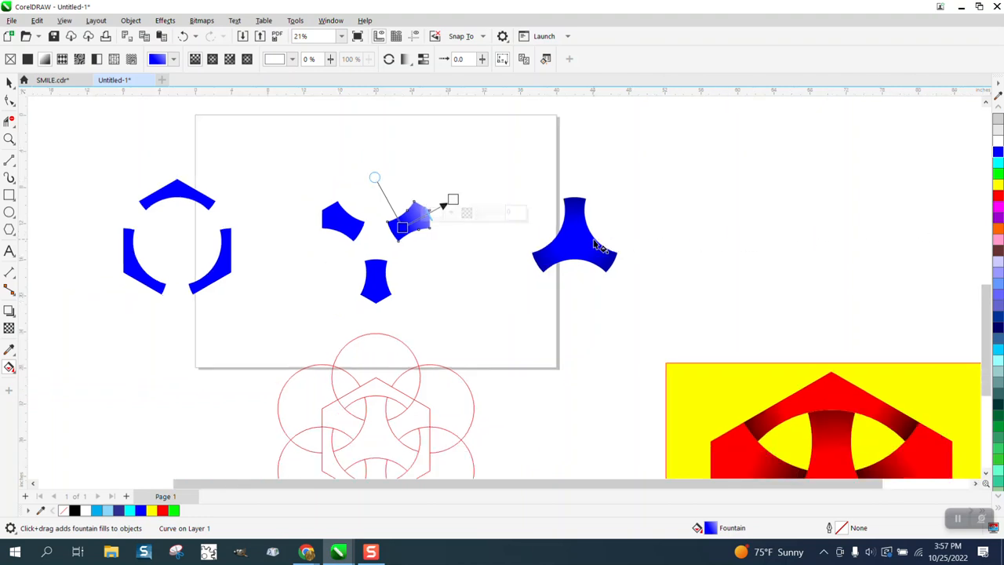
scroll(627, 245, down, 1)
scroll(594, 246, down, 1)
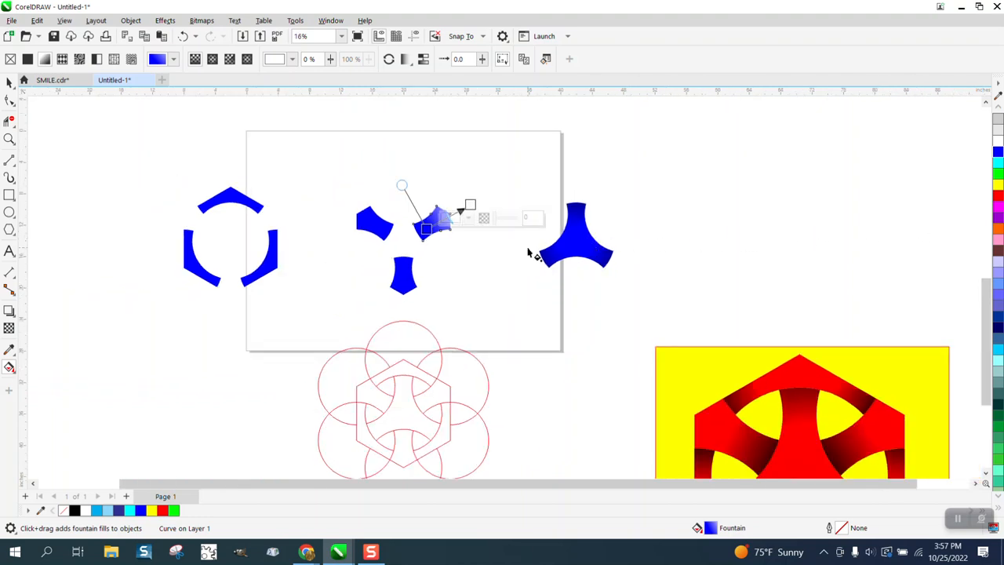
click(9, 140)
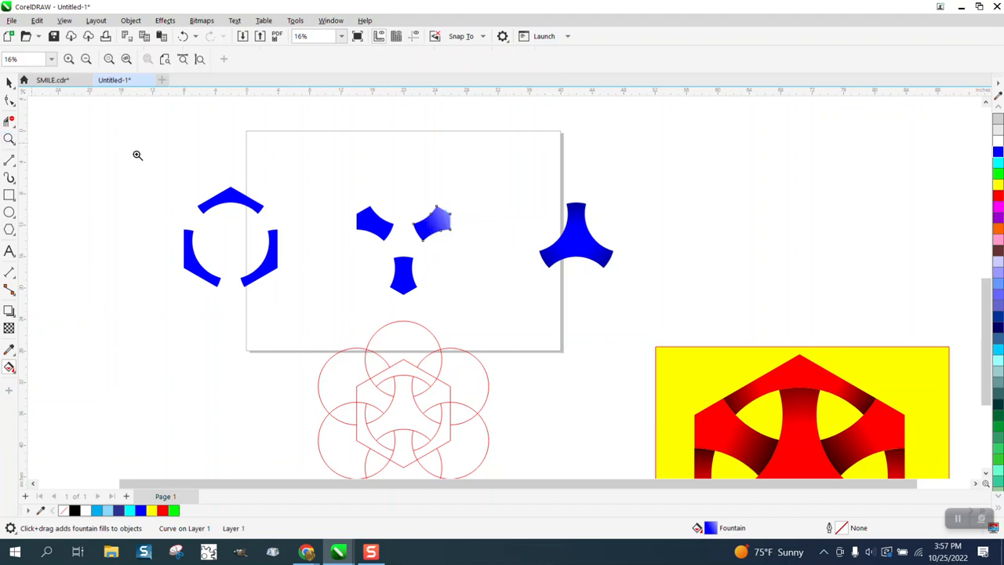
drag(342, 193, 566, 334)
click(9, 366)
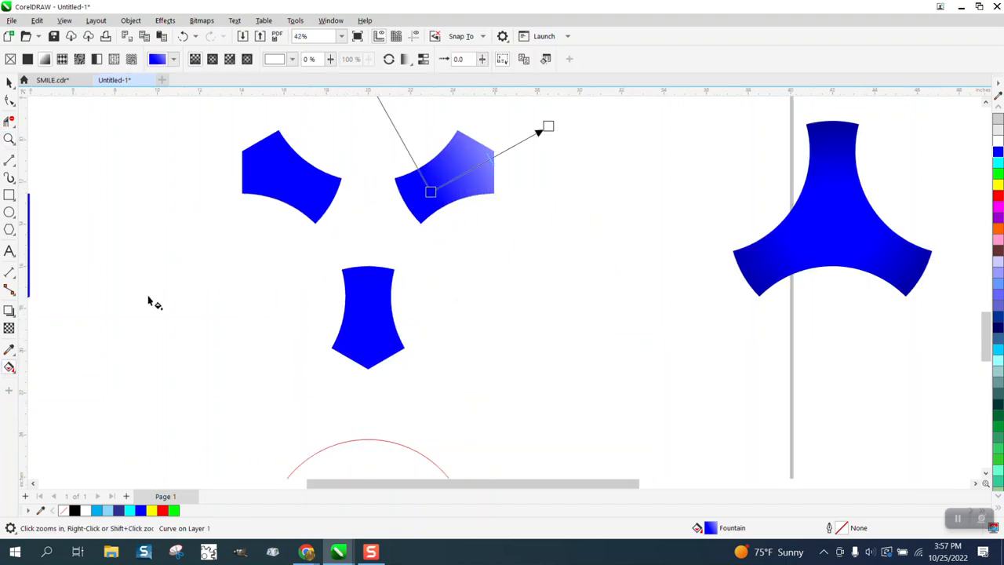
drag(430, 191, 411, 200)
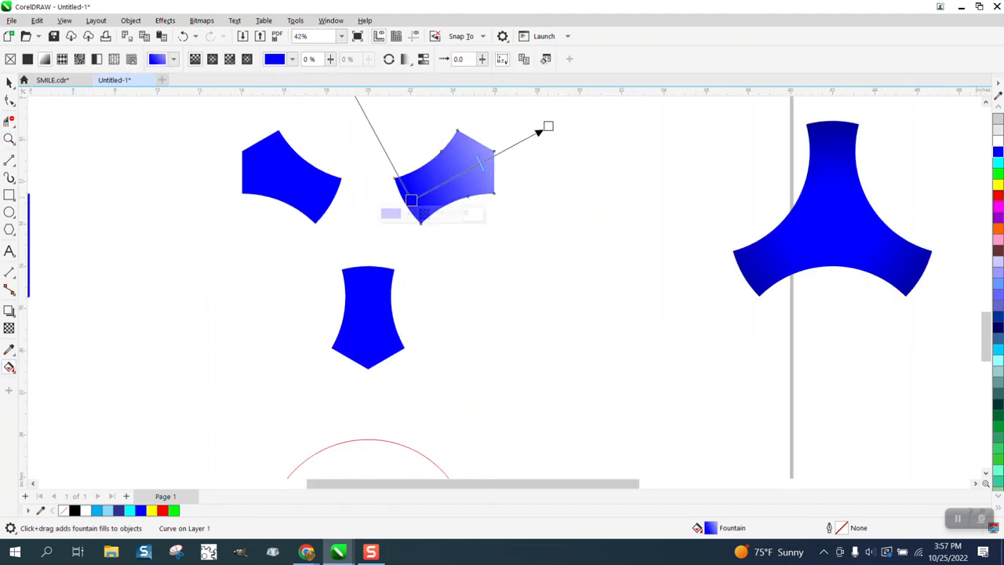
Step: Colour the spoke fill's inner node black and its outer node blue
click(997, 107)
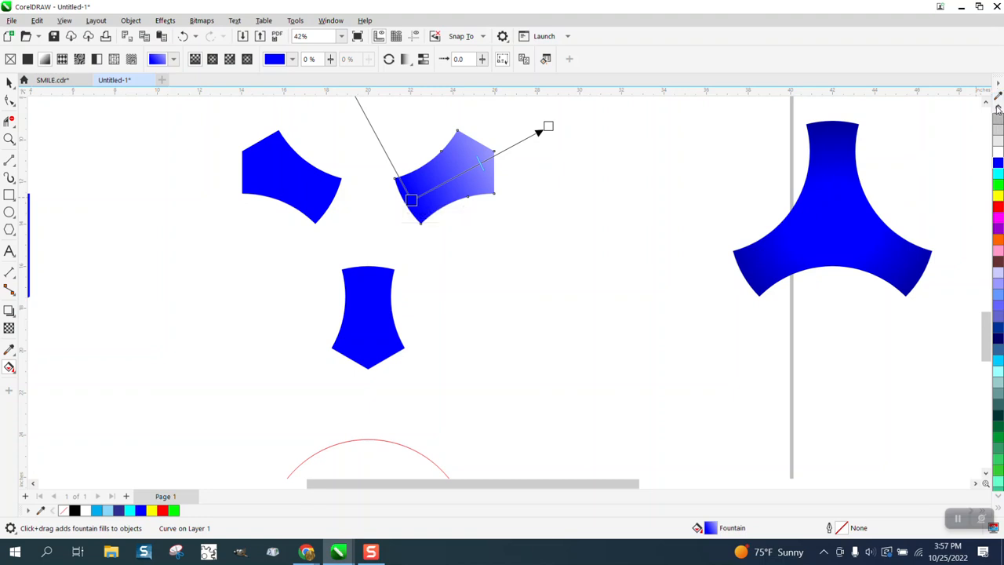
drag(997, 128, 411, 199)
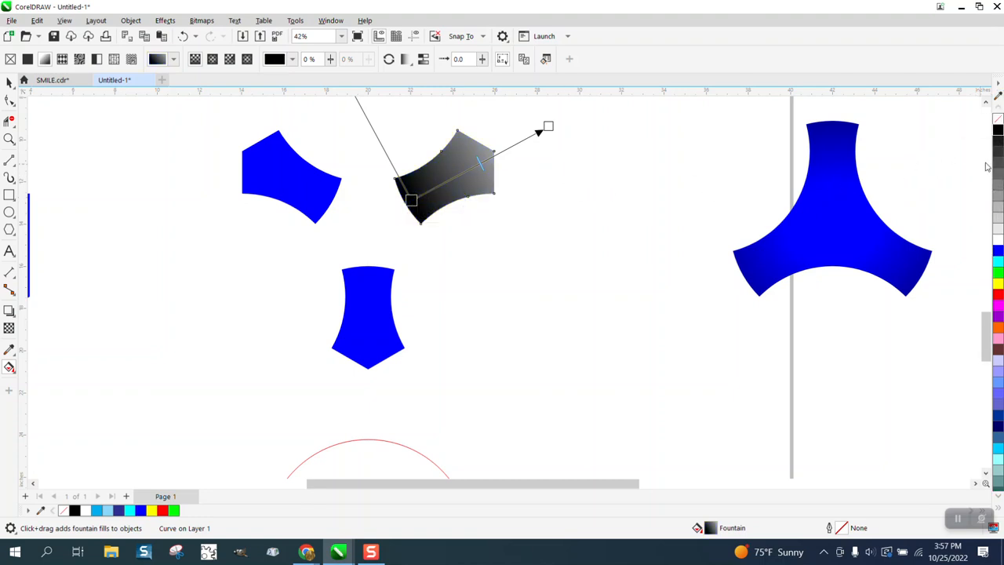
drag(998, 251, 549, 126)
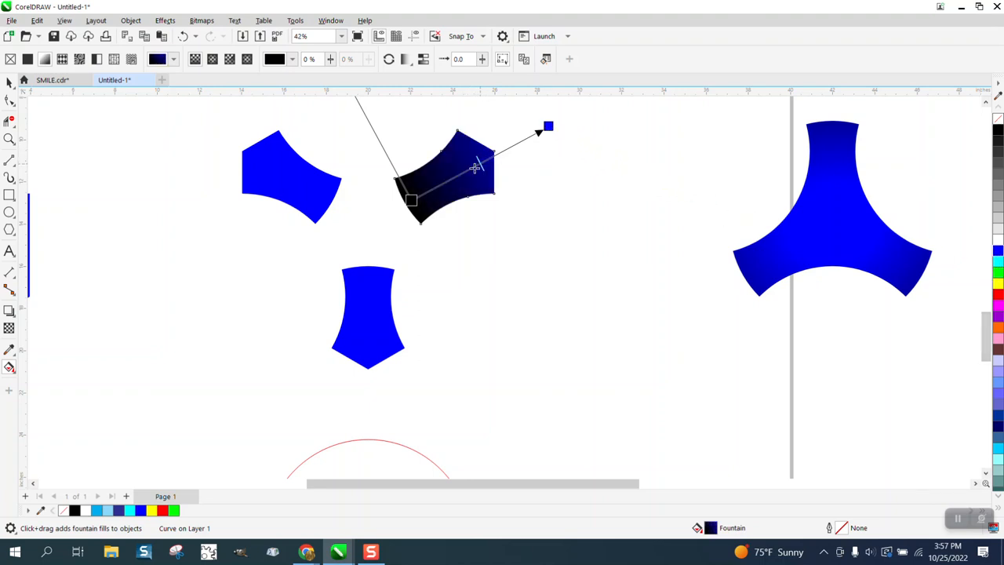
Step: Shift the fill's black start node just beyond the spoke's inner edge and add a blue colour node about halfway along the fill
drag(474, 168, 392, 208)
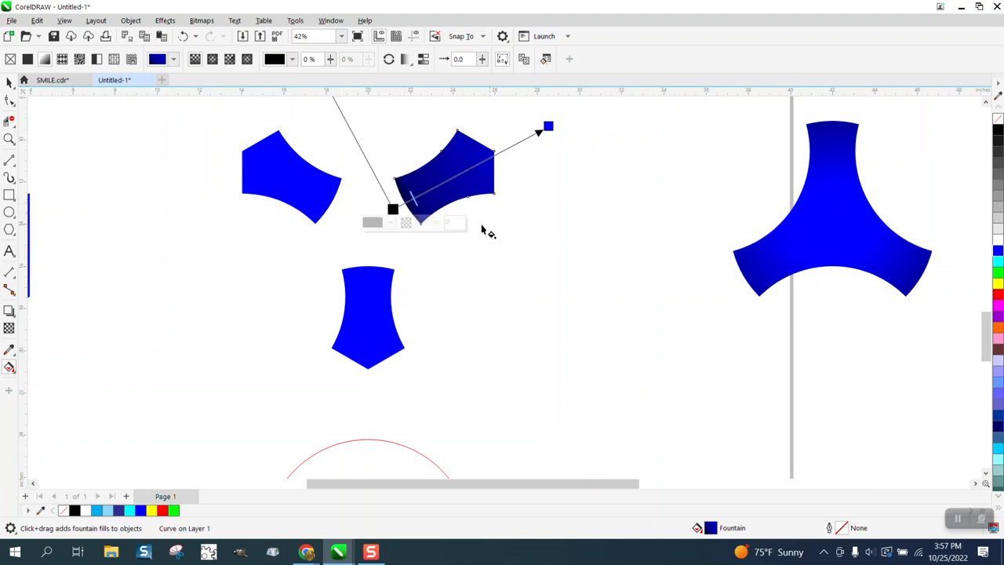
drag(416, 197, 422, 194)
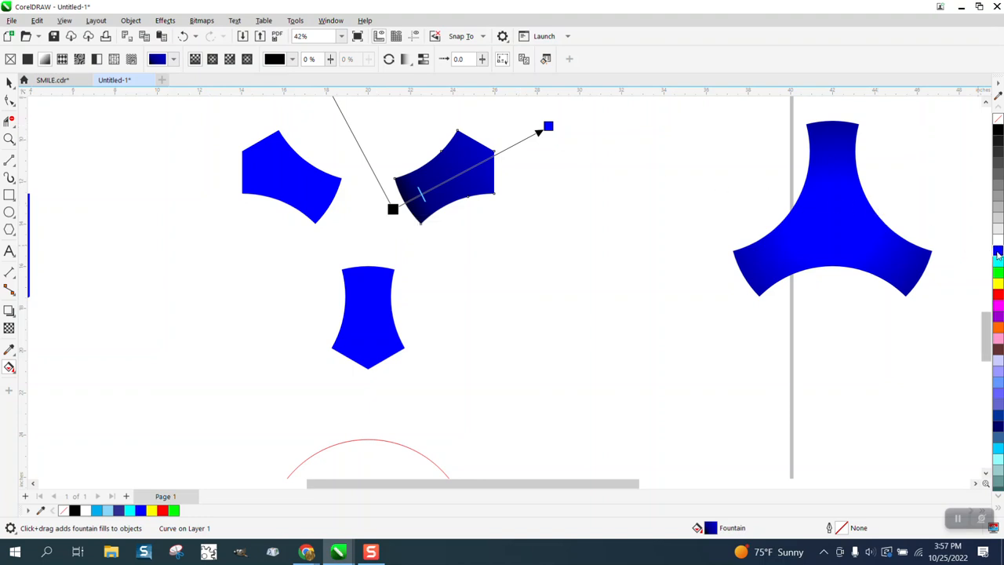
click(472, 167)
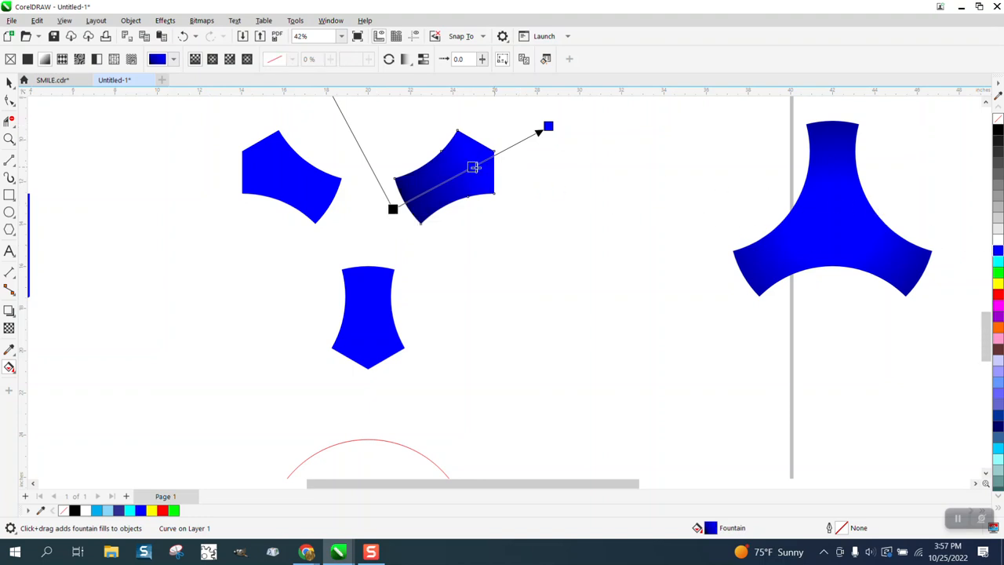
Step: Delete the two unshaded spoke pieces, the upper-left one and the bottom one
click(9, 82)
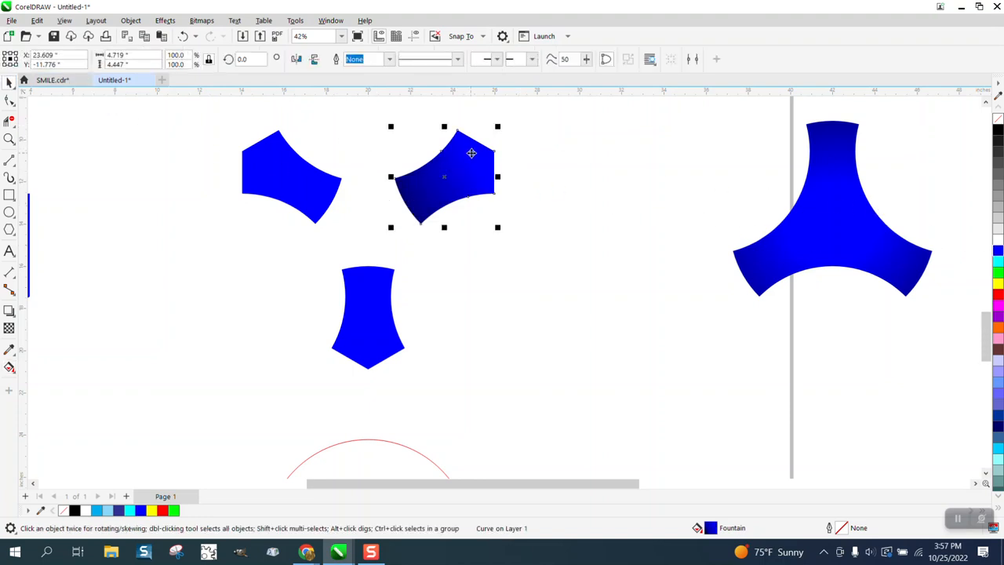
click(314, 174)
key(Delete)
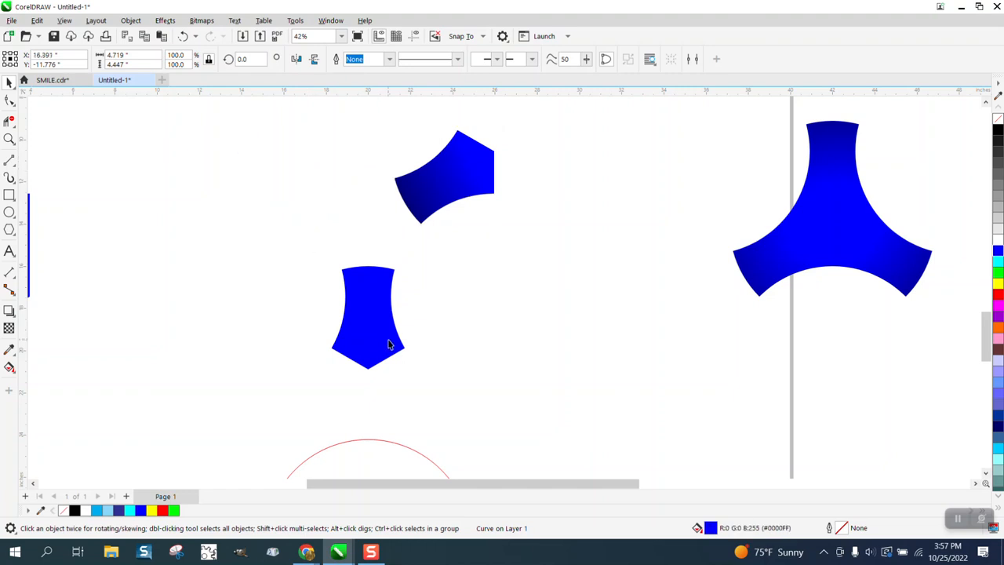
click(367, 352)
key(Delete)
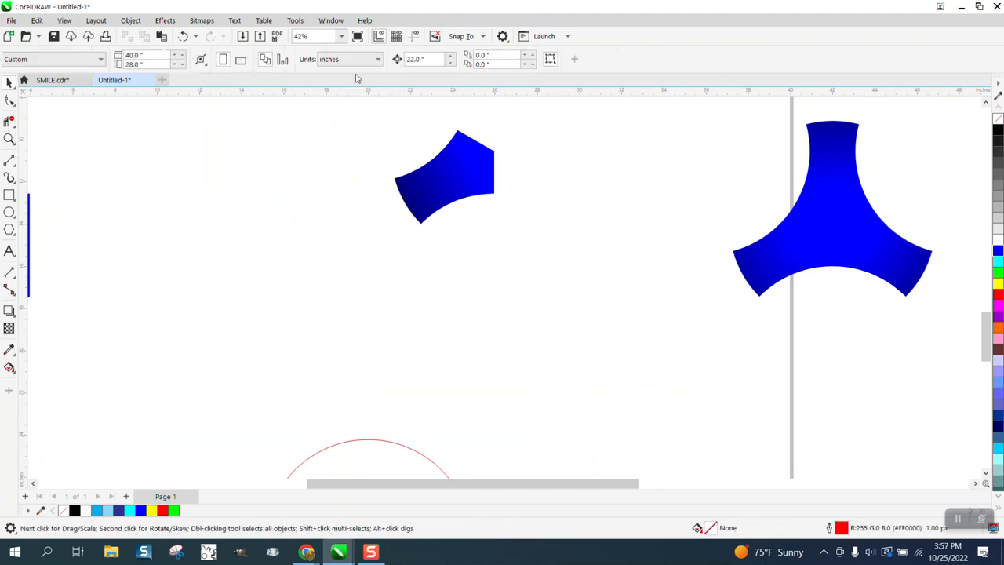
Step: Show the guidelines and make two copies of the shaded spoke, rotated in 120° steps about the guideline intersection
click(414, 36)
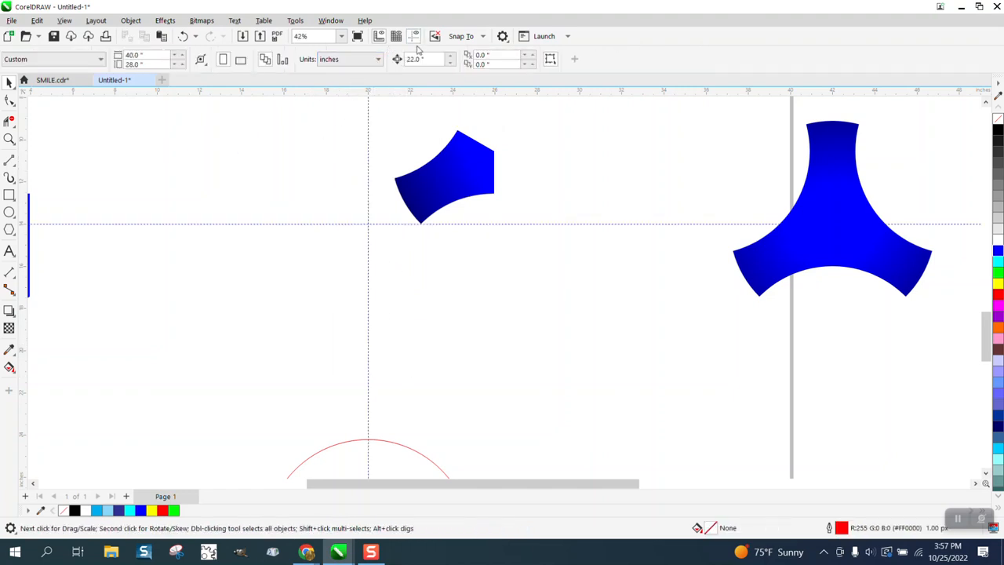
click(472, 161)
click(470, 159)
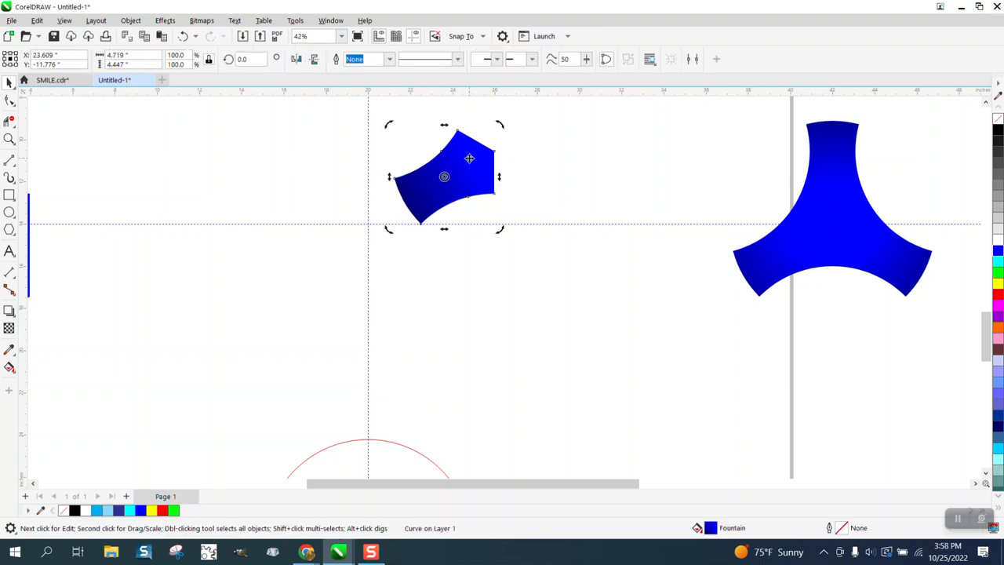
drag(444, 176, 362, 223)
text(120)
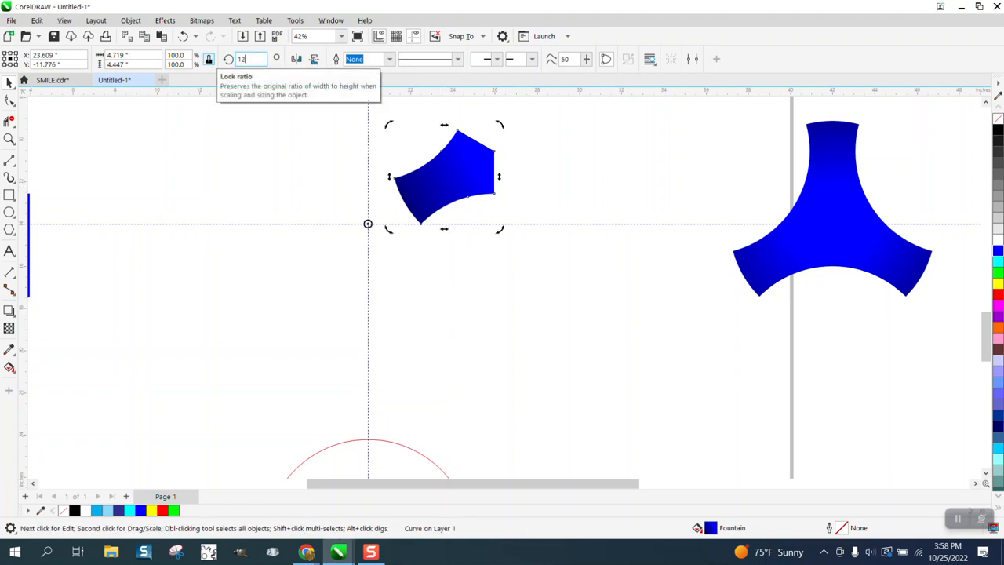
key(Return)
key(ctrl+r)
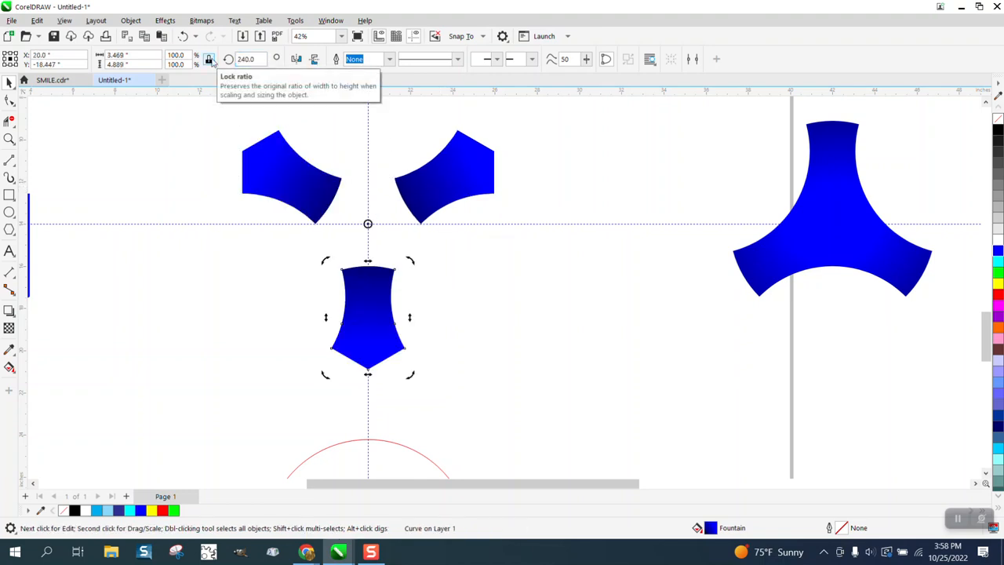
Step: Move the three shaded spokes 22 inches right onto the three-armed piece and bring the three hexagon-corner pieces 22 inches right into the page's middle
scroll(276, 117, down, 1)
drag(221, 113, 534, 333)
key(Right)
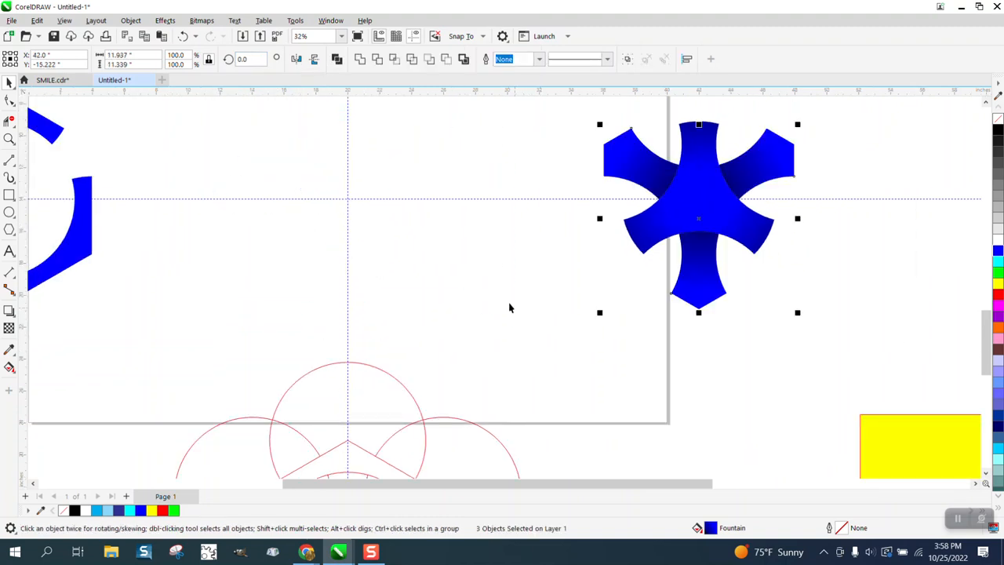
scroll(507, 307, down, 2)
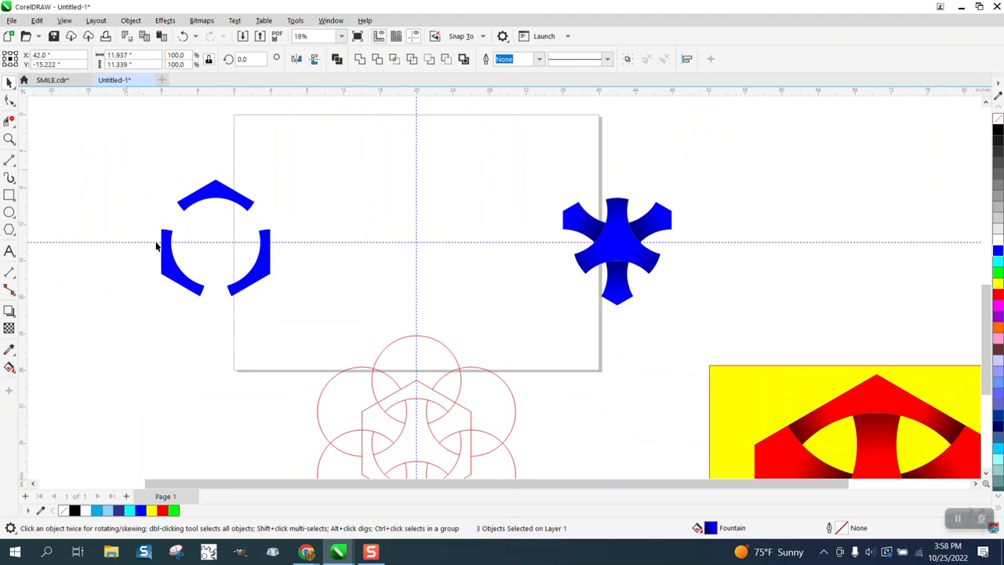
key(p)
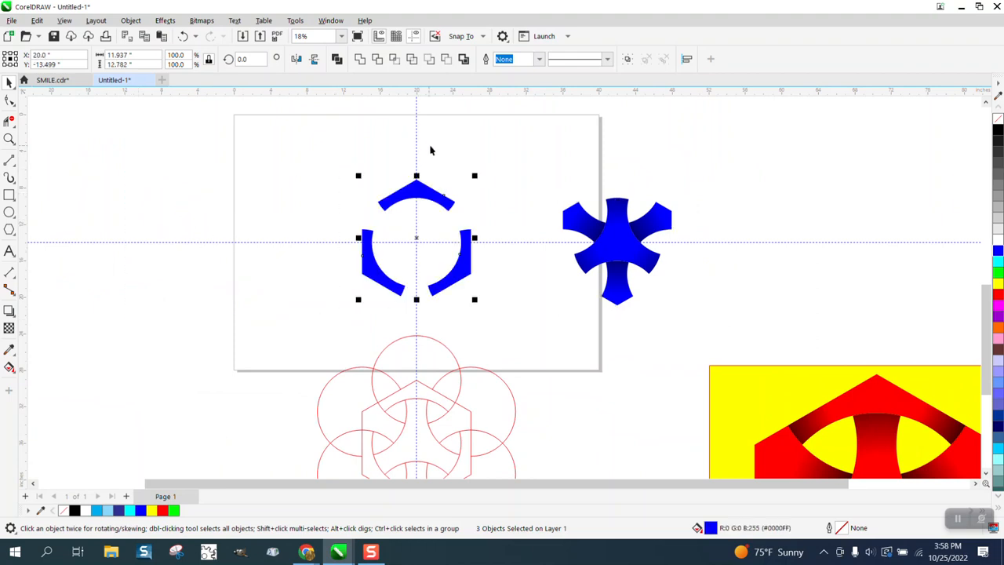
Step: Try an elliptical fountain fill on the selected hexagon-corner pieces, moving its centre to the middle of the top piece, and undo the elliptical changes
click(9, 138)
drag(323, 168, 546, 332)
click(9, 367)
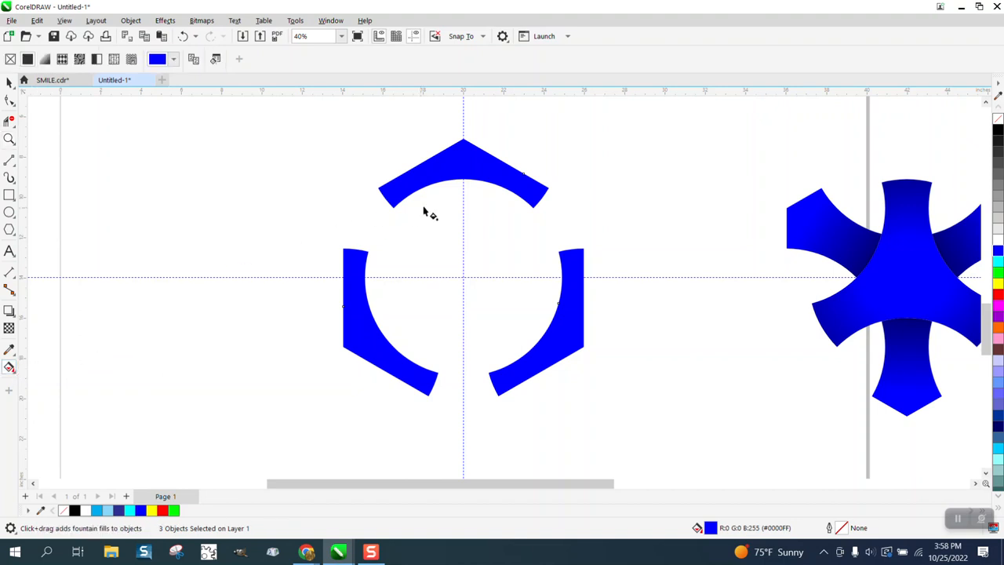
mouse_move(465, 167)
mouse_down()
mouse_move(351, 181)
mouse_move(469, 163)
mouse_up()
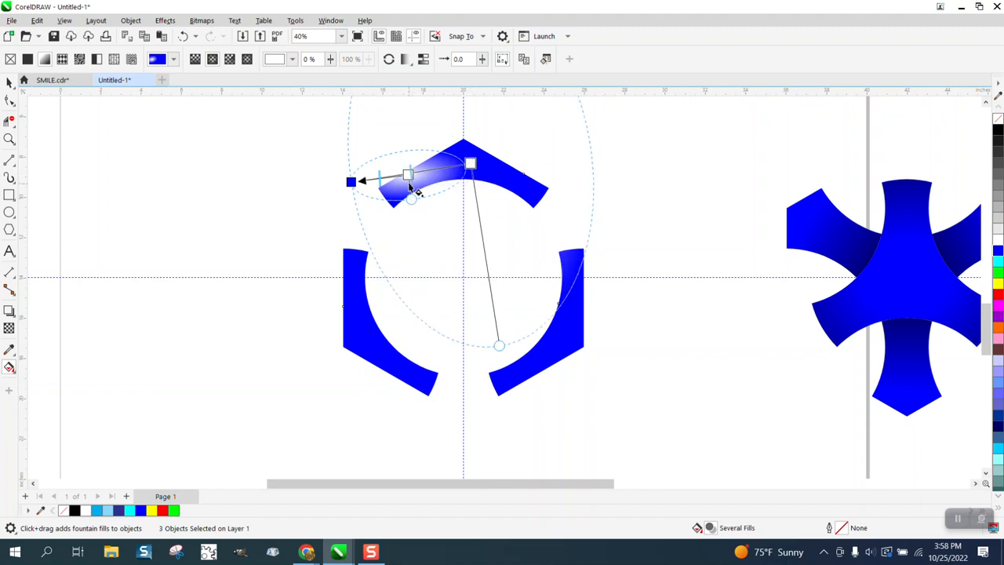
click(471, 165)
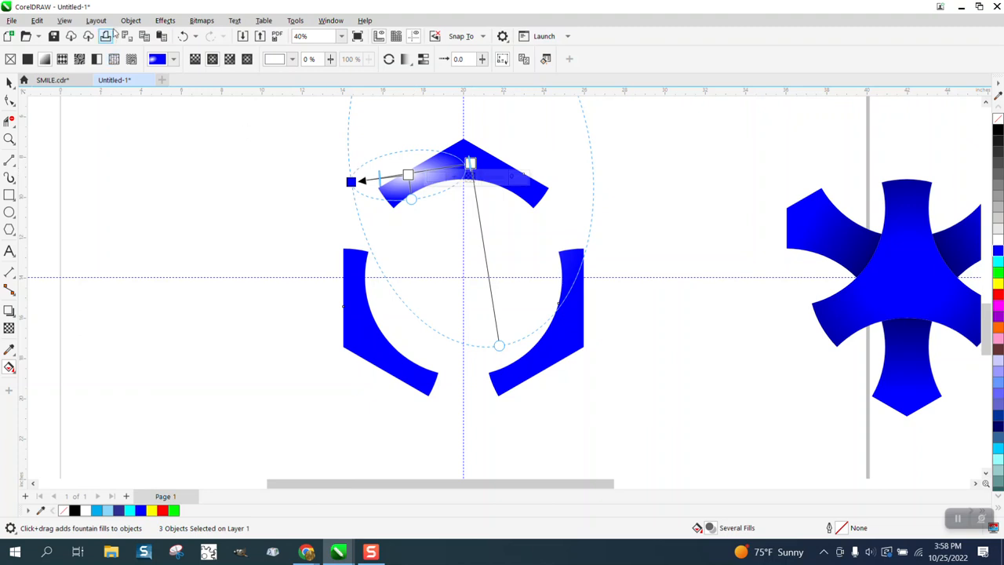
click(183, 38)
click(183, 38)
click(183, 38)
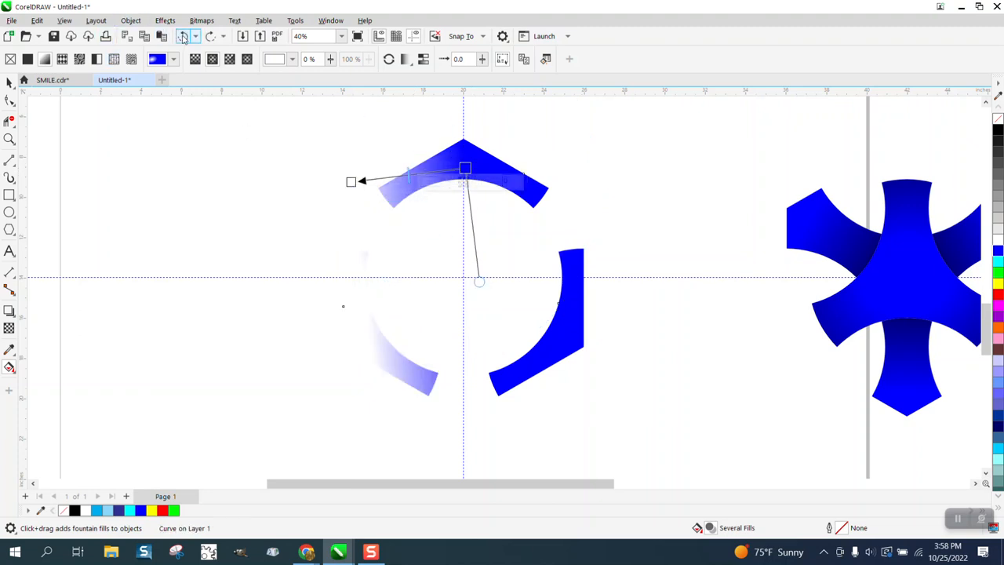
Step: Try levelling the fountain fill's direction and making it elliptical, and undo the fill so the hexagon-corner pieces are plain blue
drag(352, 182, 351, 169)
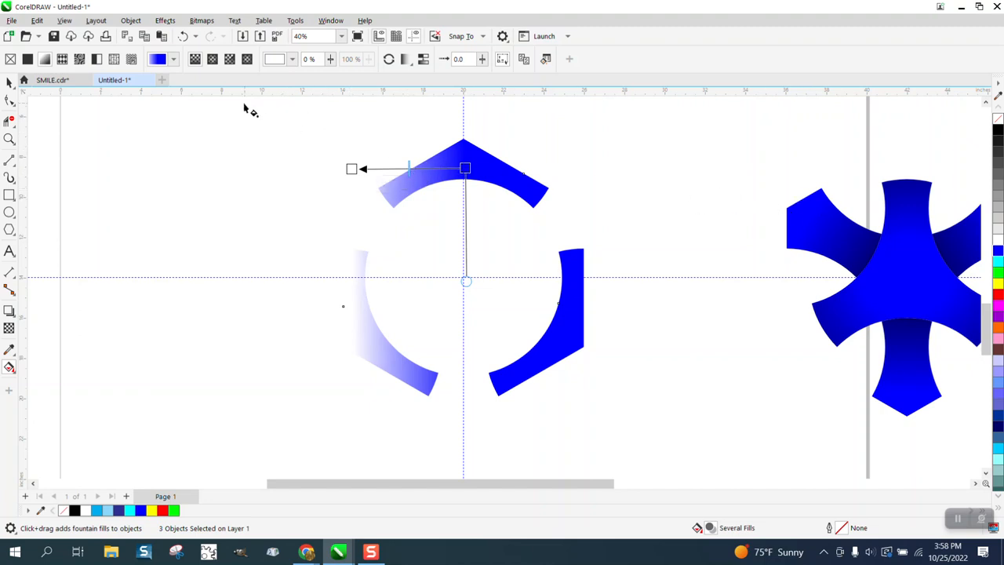
click(212, 60)
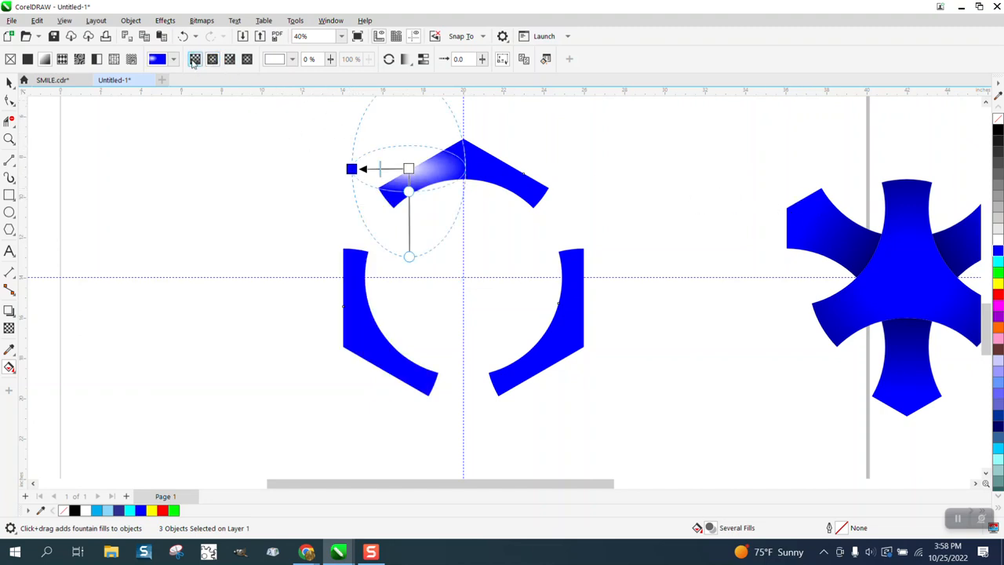
click(183, 36)
click(182, 36)
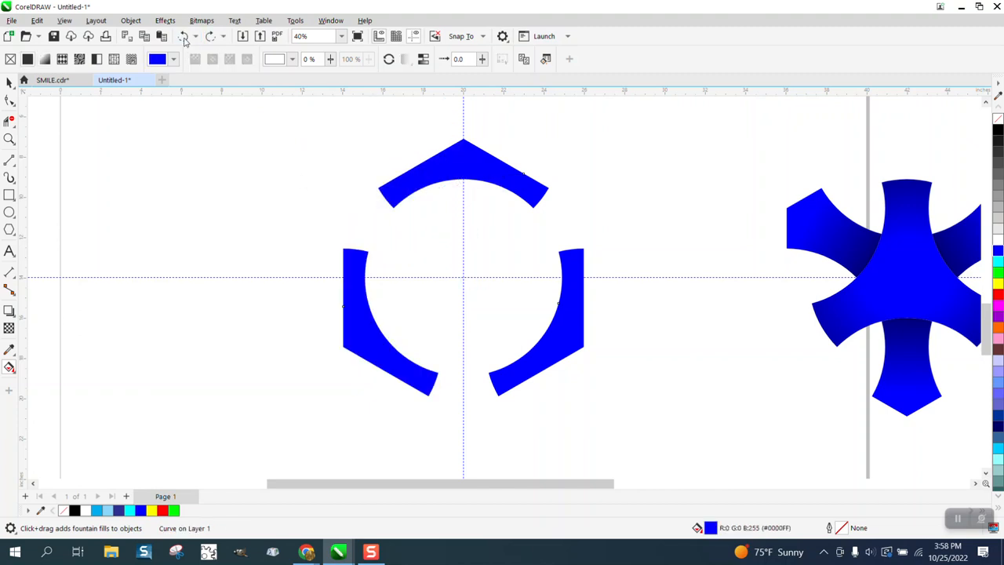
Step: Give only the top hexagon-corner piece an elliptical fountain fill and move its centre to the middle of the piece
click(8, 81)
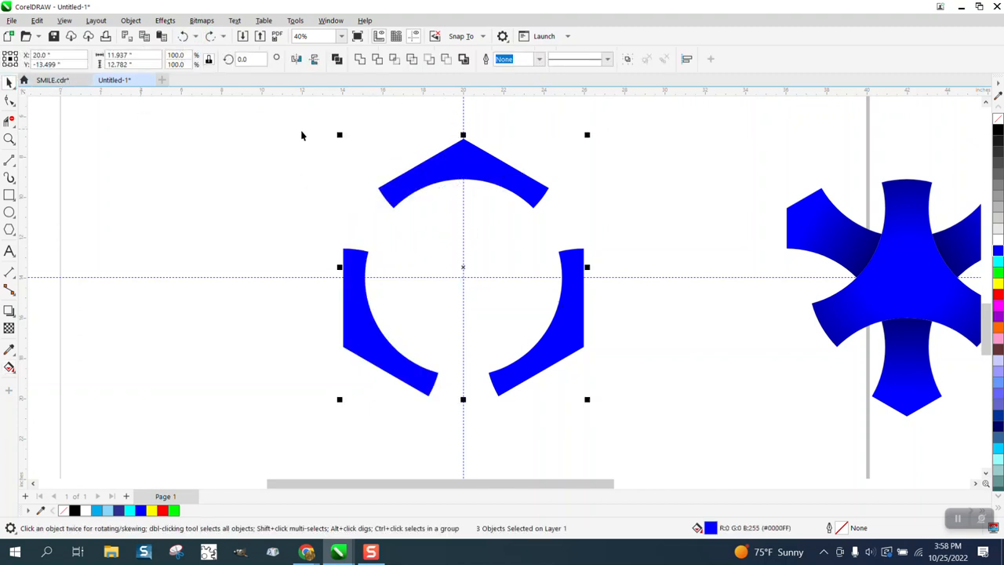
click(478, 172)
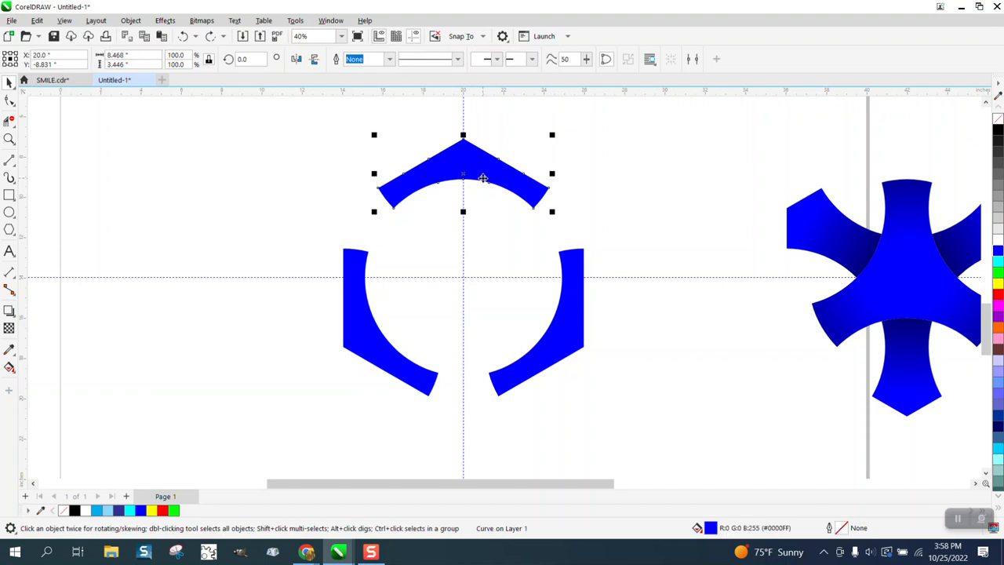
click(10, 367)
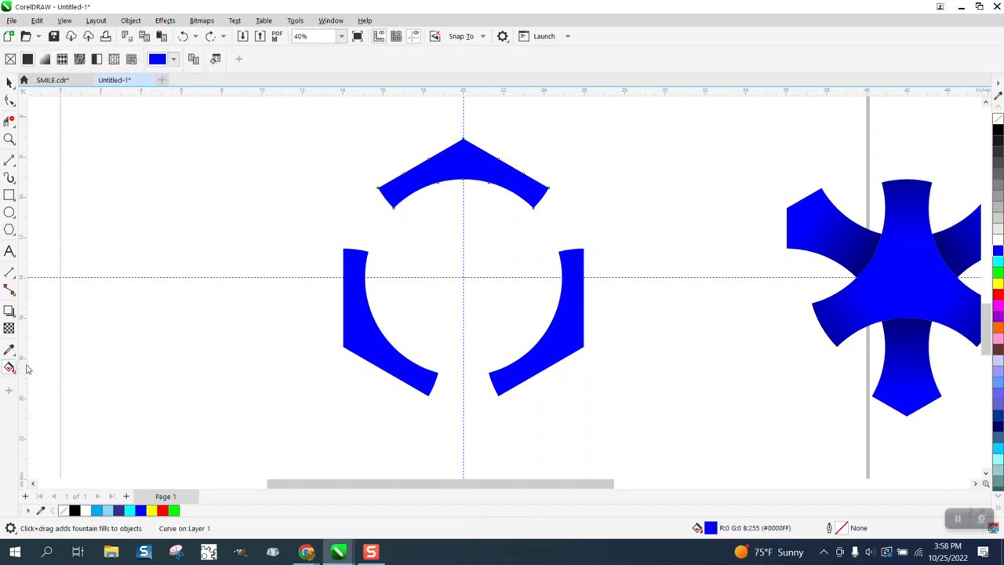
drag(466, 167, 375, 166)
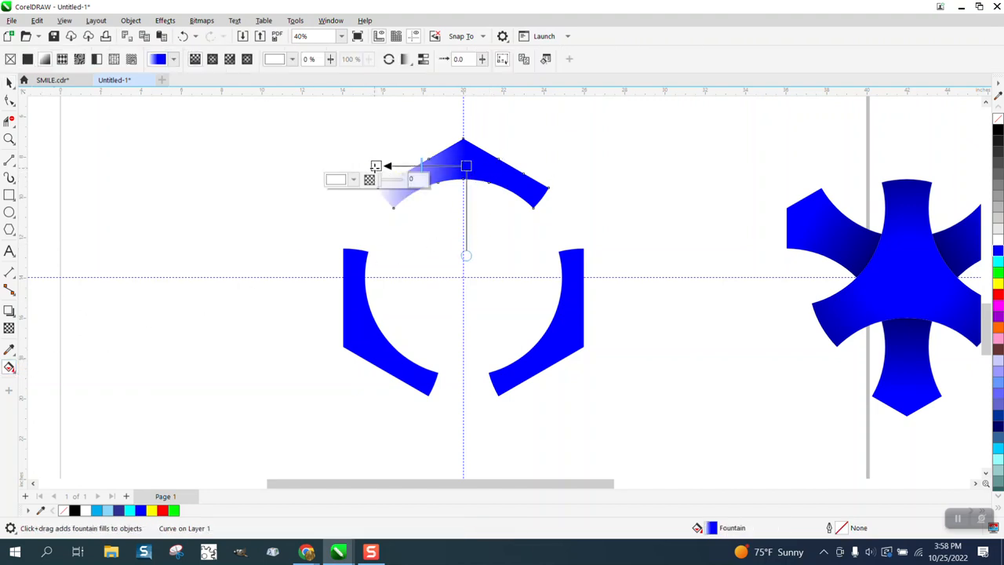
click(213, 60)
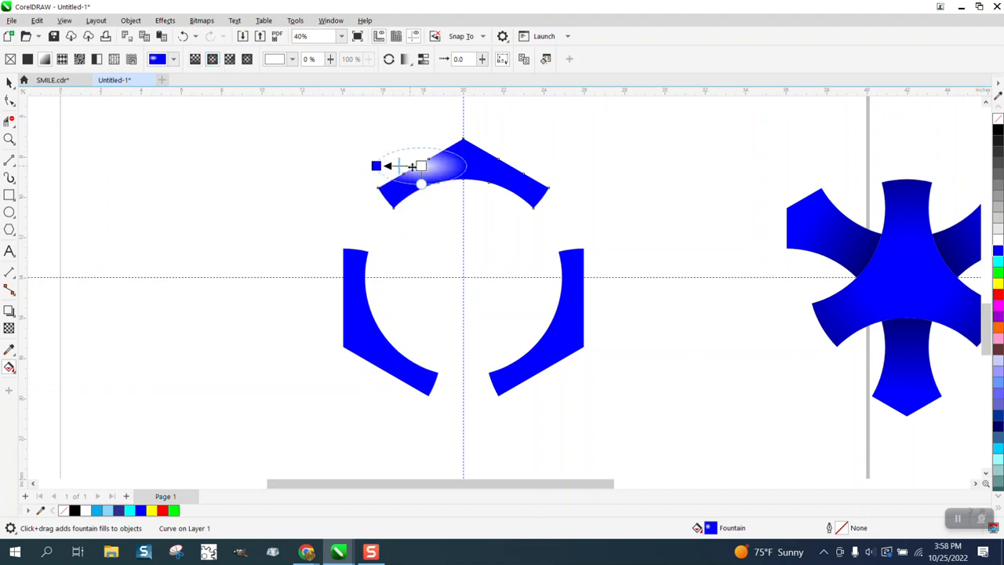
drag(422, 165, 464, 165)
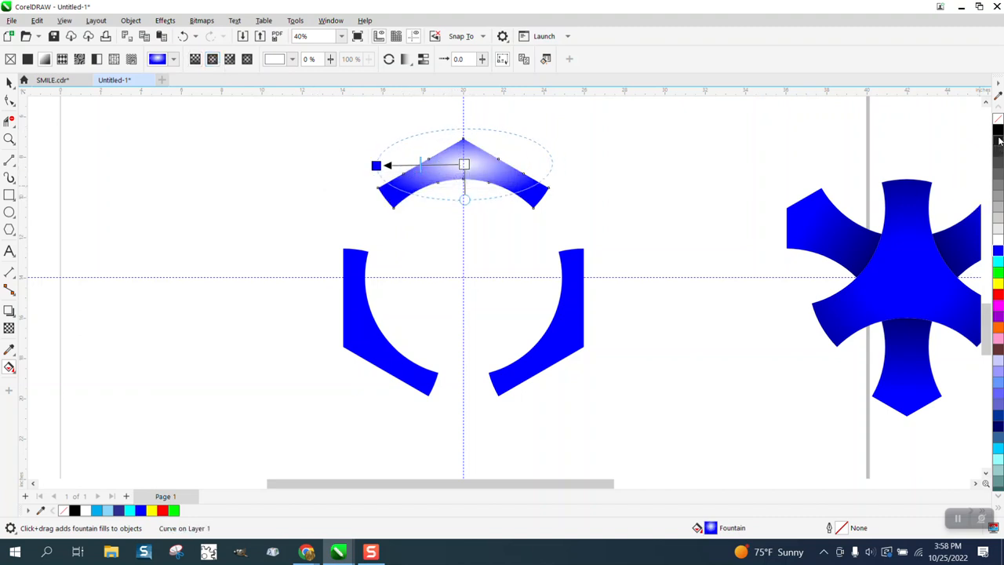
Step: Colour the top piece's fountain fill black at the outer node and blue at the centre, and enlarge the ellipse well beyond the piece
drag(999, 139, 376, 166)
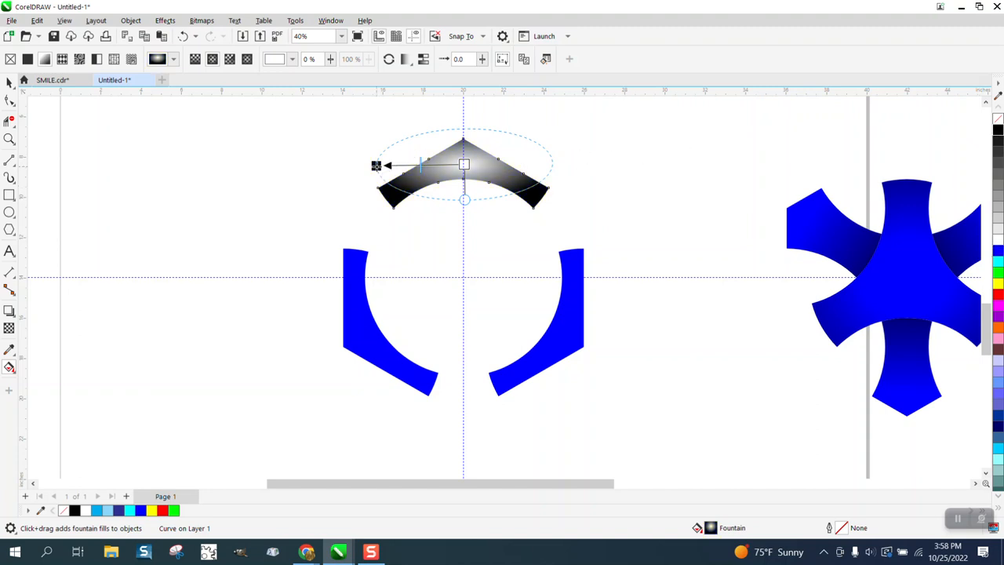
drag(999, 257, 465, 165)
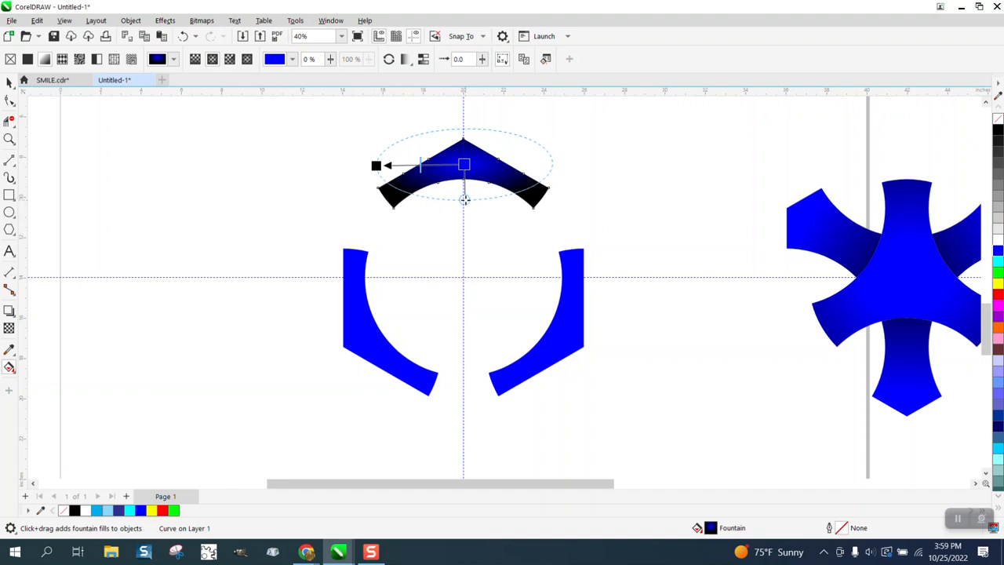
drag(464, 199, 464, 245)
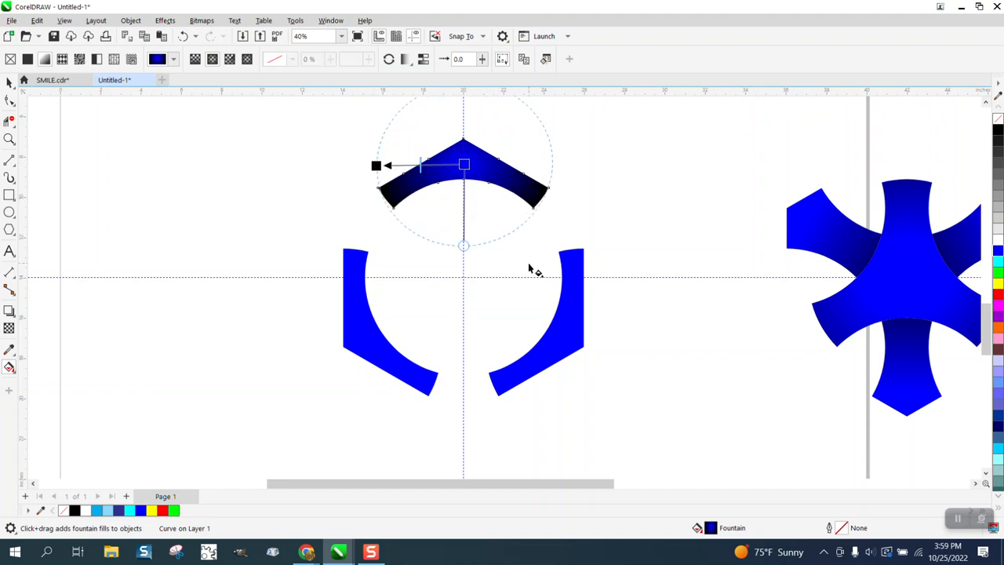
scroll(529, 267, down, 1)
drag(413, 190, 382, 189)
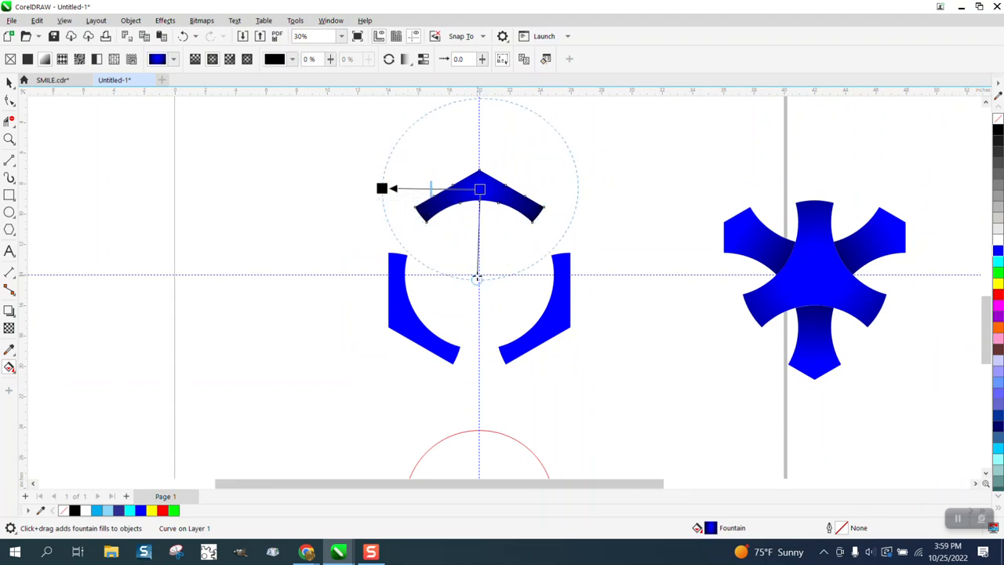
drag(477, 279, 480, 274)
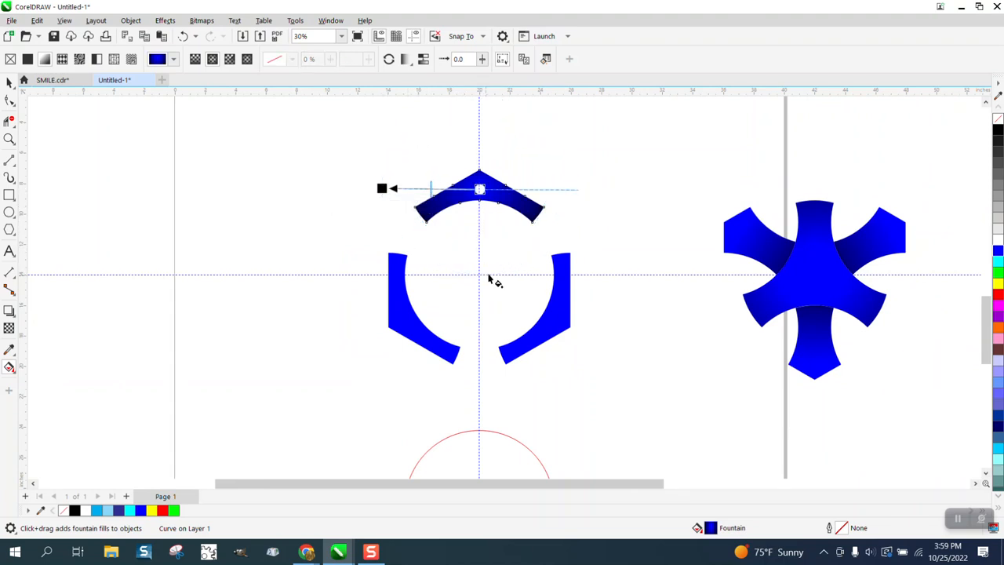
Step: Try adding a colour node near the centre of the top piece's fountain fill, undo it, and reapply blue to the centre
click(9, 138)
drag(398, 149, 610, 294)
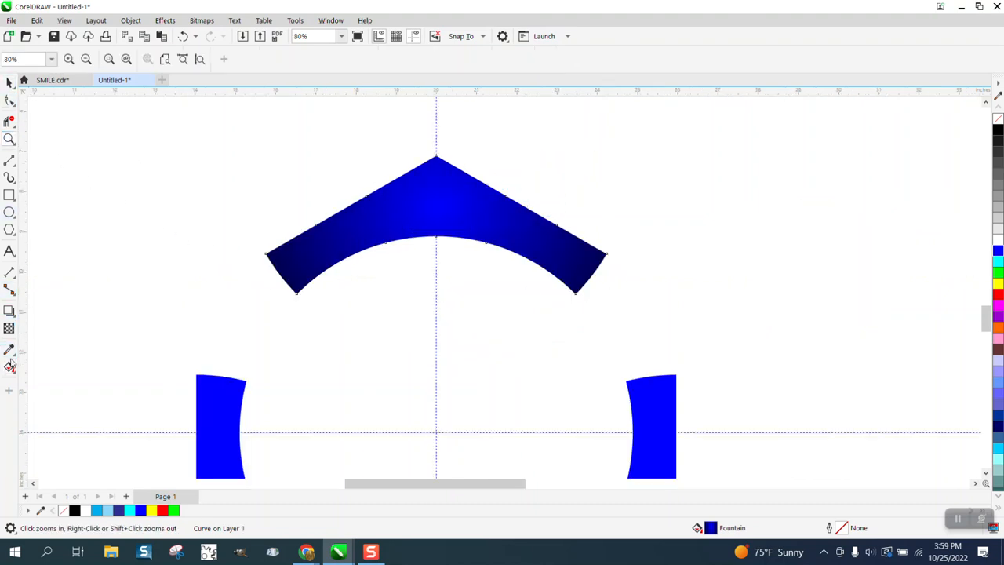
click(432, 232)
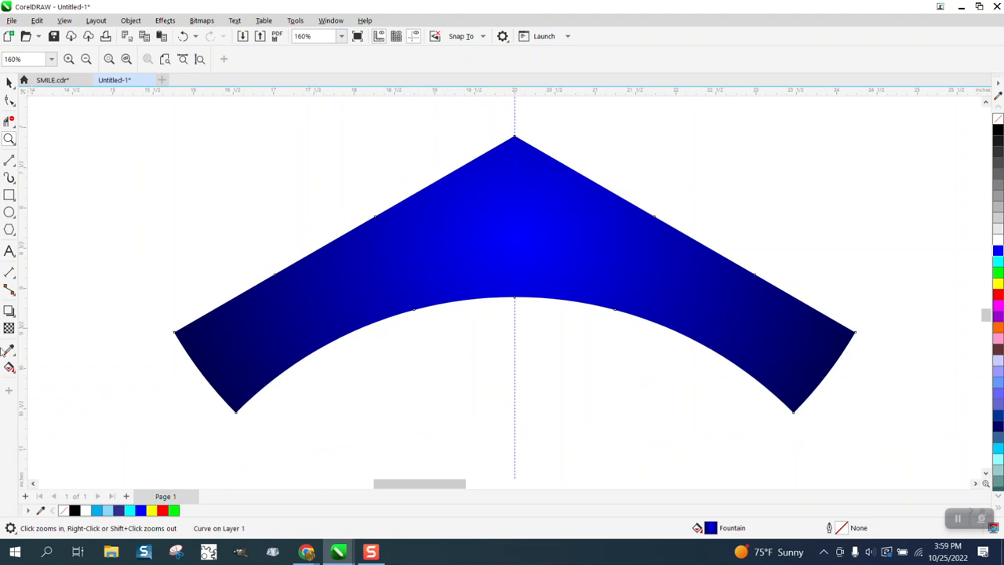
click(9, 367)
scroll(732, 291, down, 2)
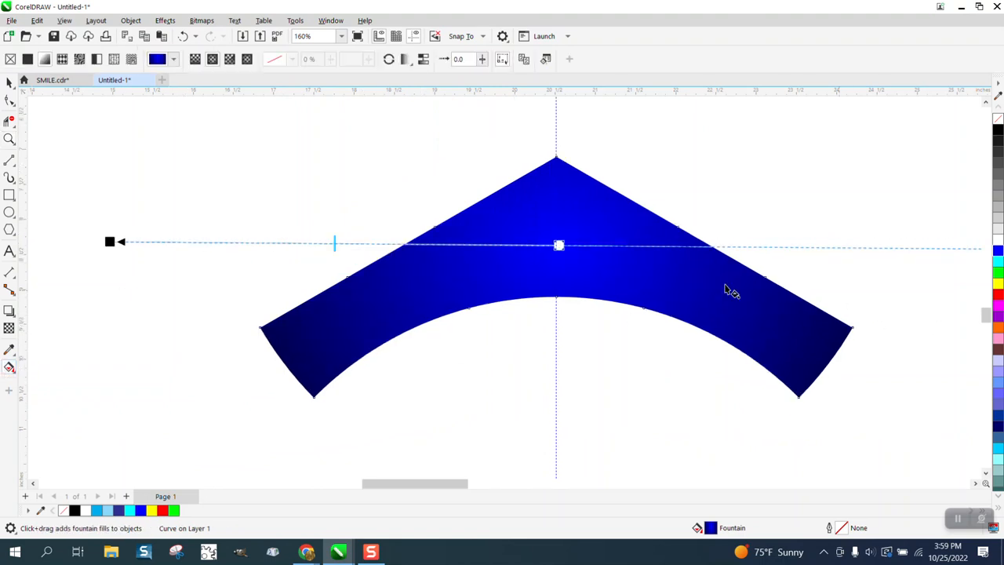
scroll(570, 260, down, 1)
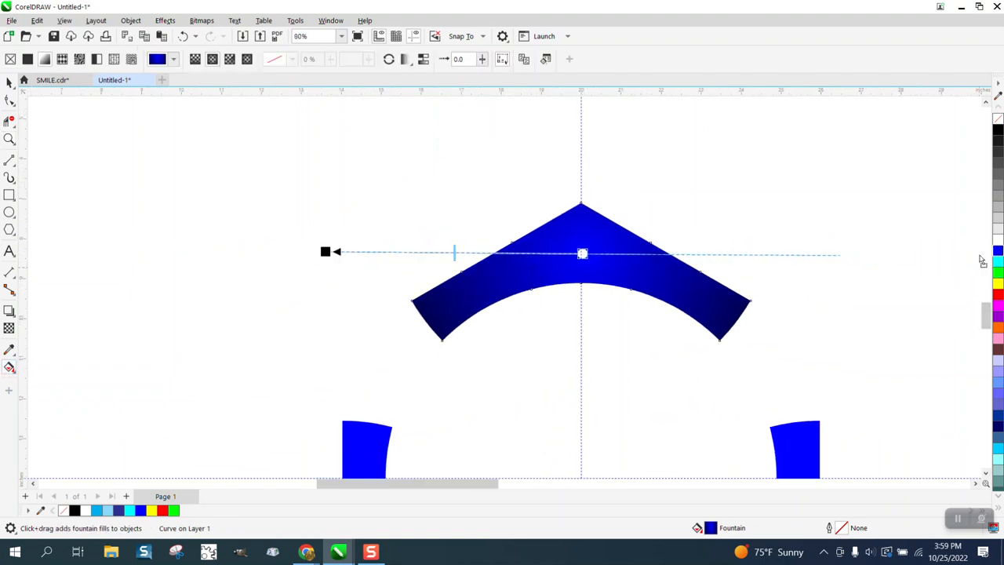
double_click(557, 254)
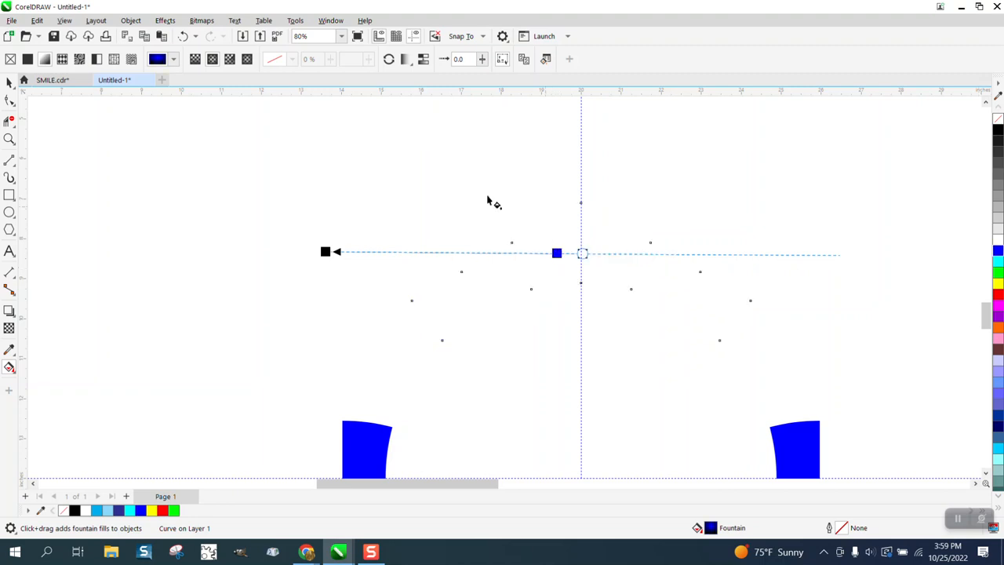
click(183, 36)
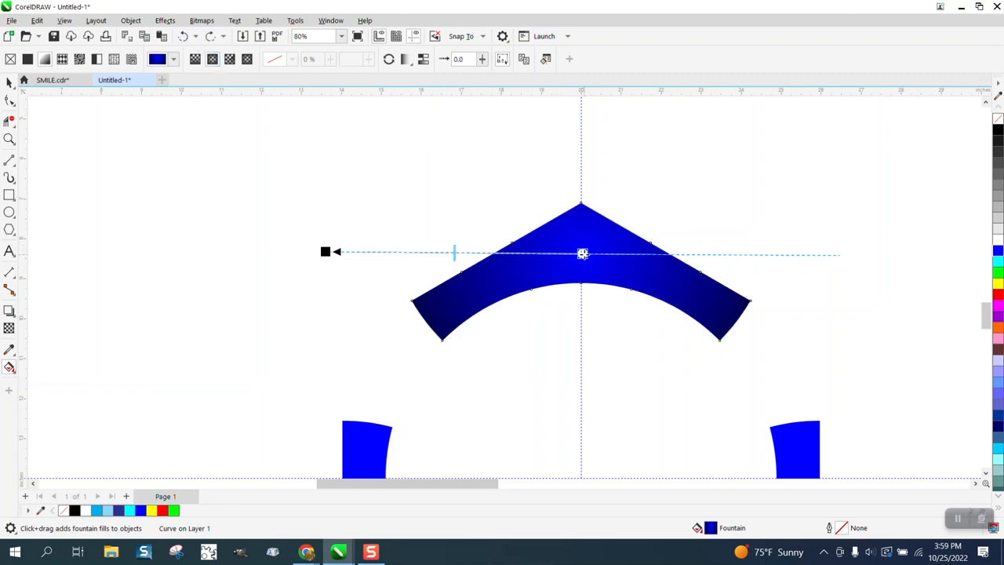
drag(998, 250, 586, 255)
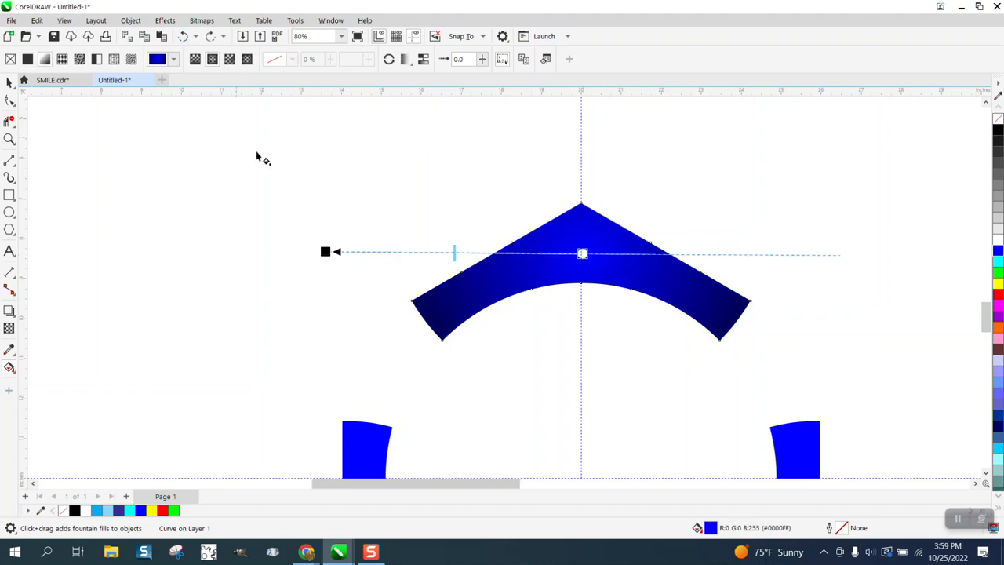
Step: Delete the two plain blue lower hexagon-corner pieces
scroll(263, 157, down, 3)
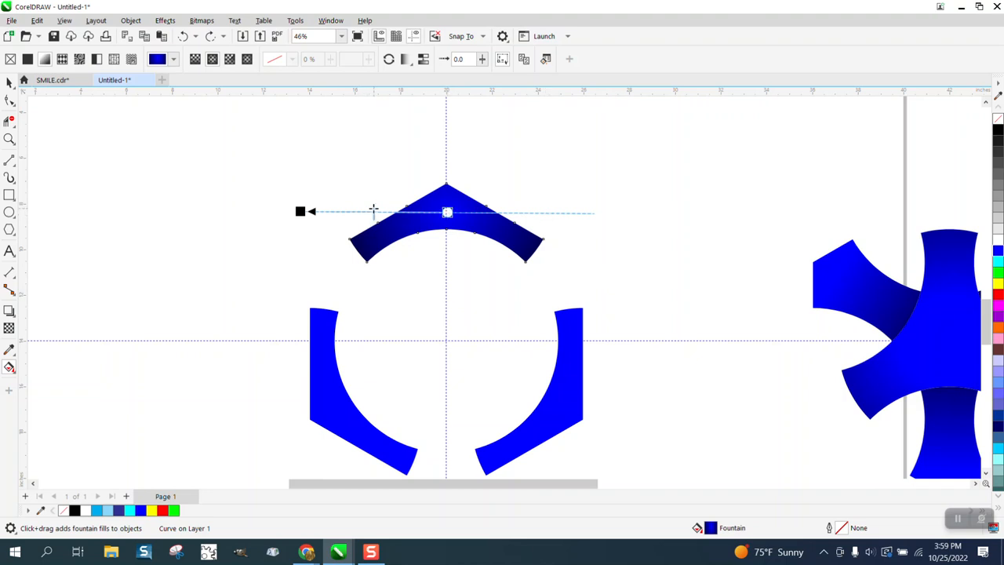
click(9, 82)
scroll(520, 166, down, 2)
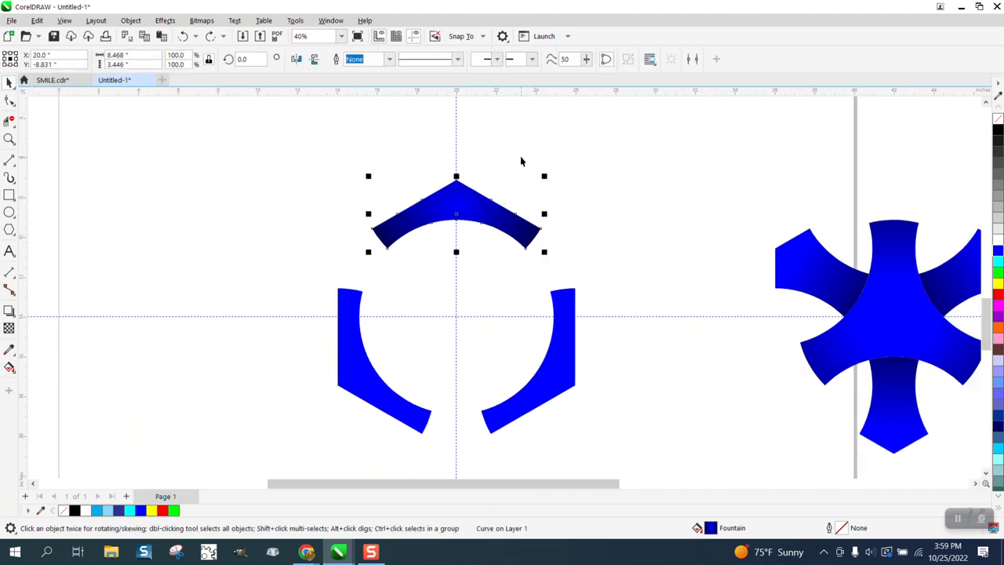
click(560, 328)
key(Delete)
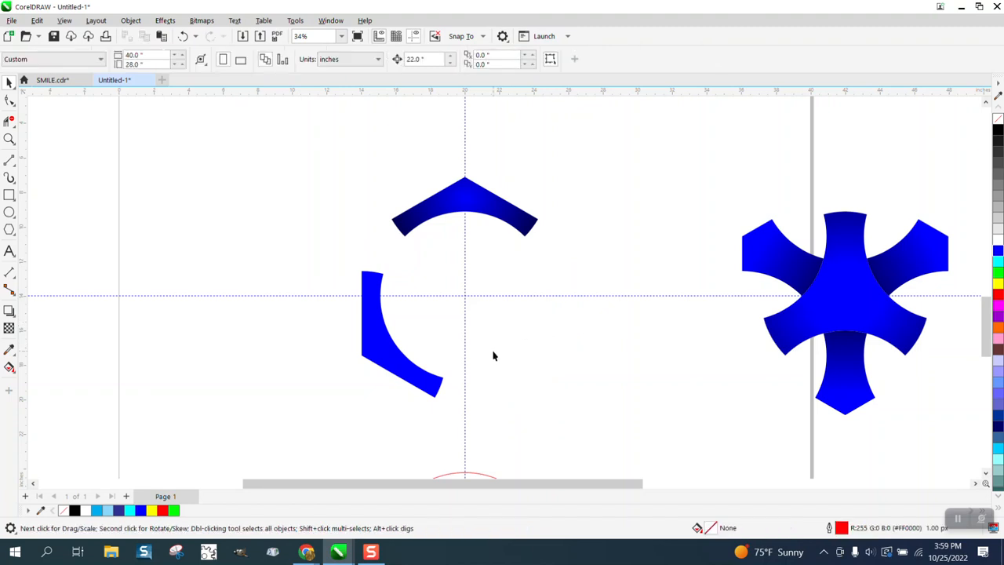
click(407, 378)
key(Delete)
Step: Set the shaded top piece's rotation centre at the guideline intersection and make two copies rotated in 120° steps
click(496, 212)
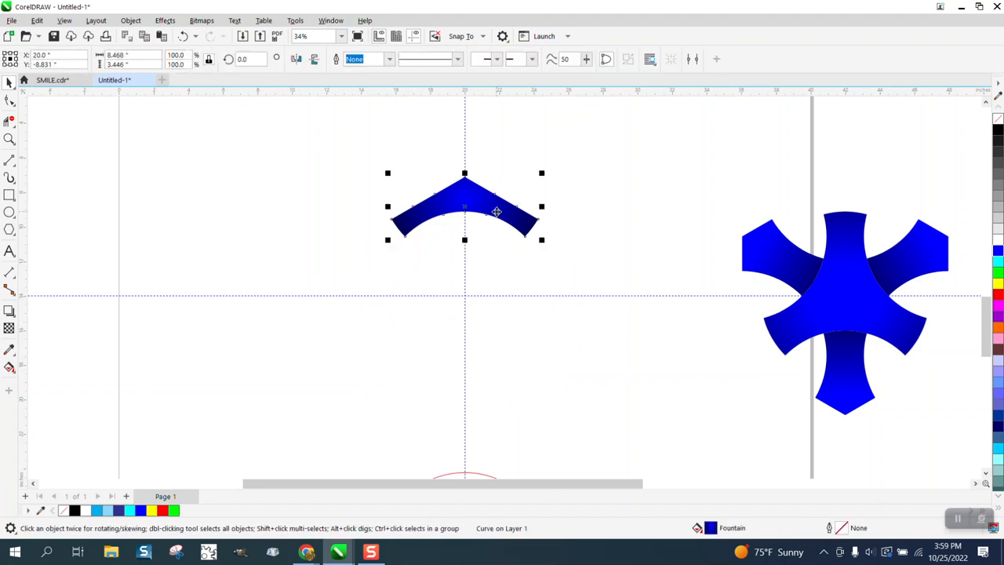
click(493, 211)
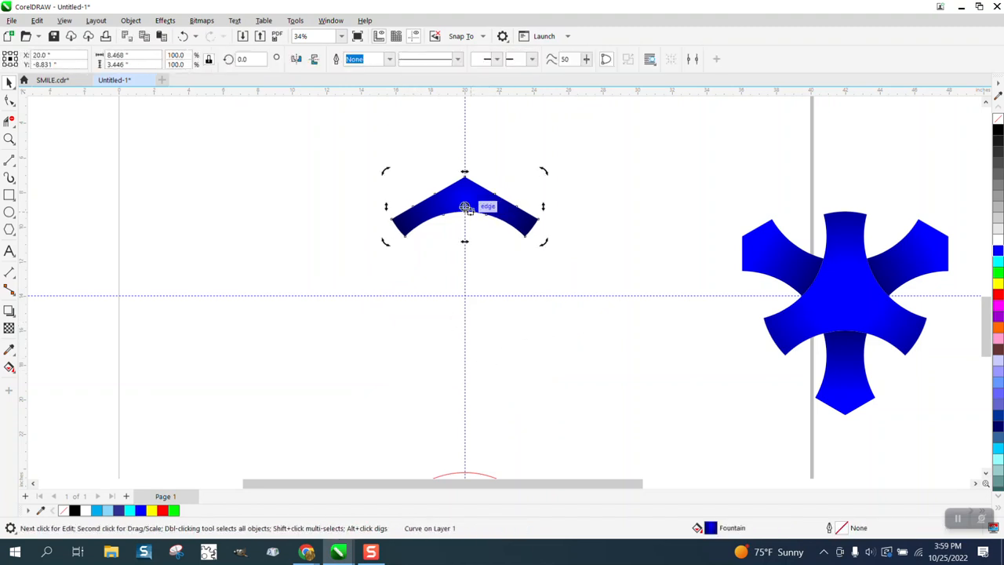
drag(465, 280, 464, 296)
click(468, 205)
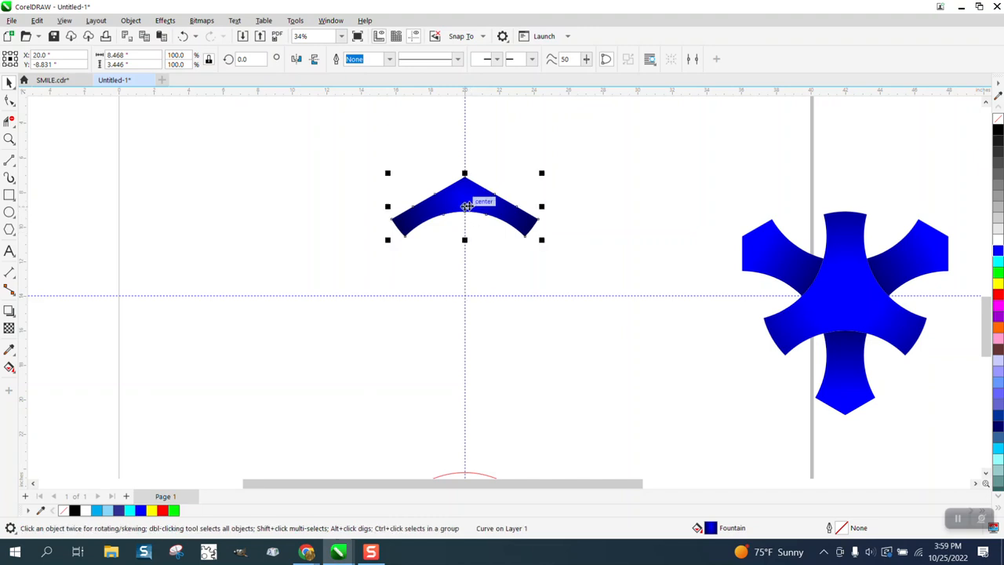
click(466, 206)
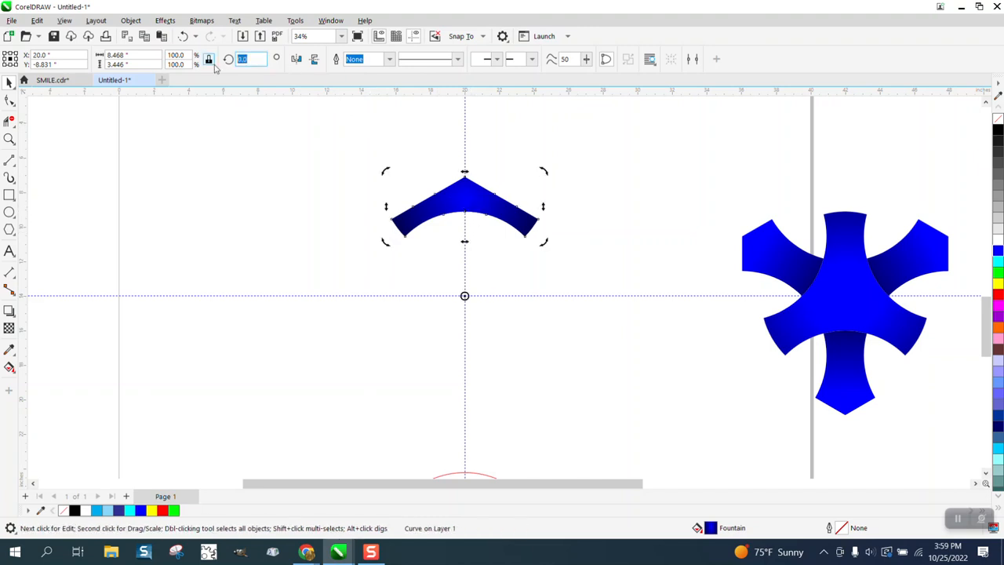
text(120)
key(Return)
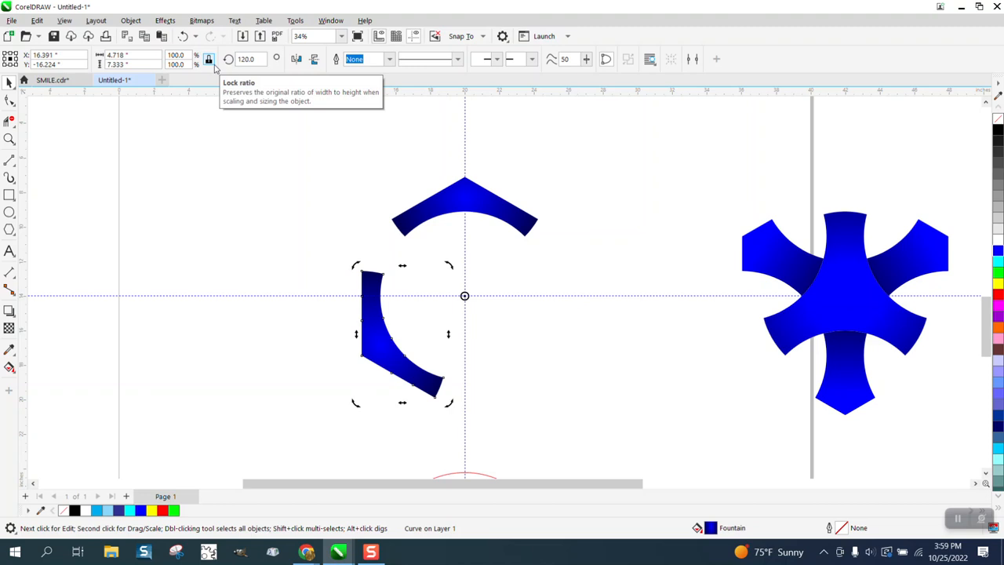
key(ctrl+d)
Step: Select all the spokes and the three-armed piece at the page's right edge and centre them on the page
scroll(523, 103, down, 1)
drag(661, 164, 923, 405)
key(p)
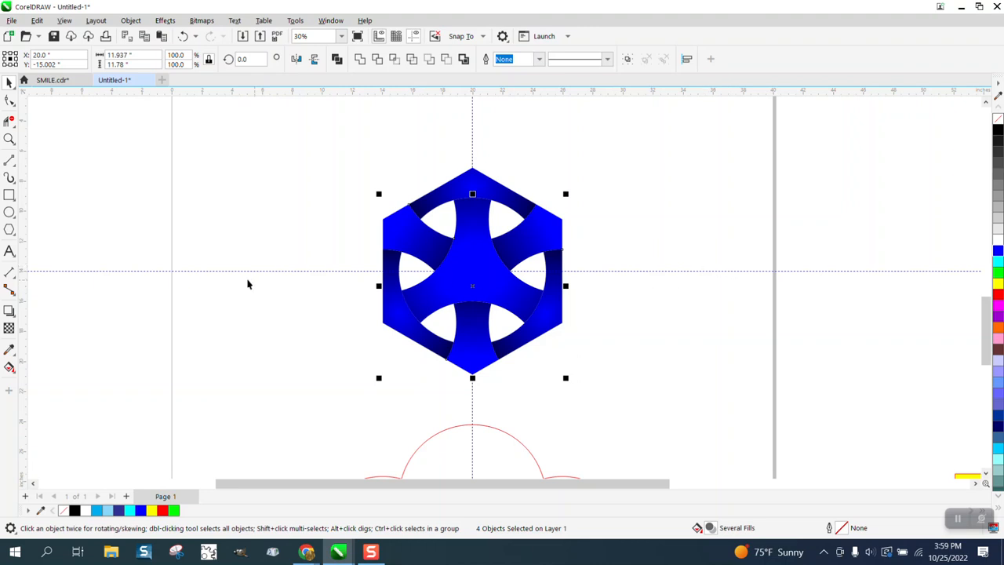
Step: Draw a rectangle about 22.5 by 15.2 inches around the design, fill it yellow and send it behind the design
click(9, 194)
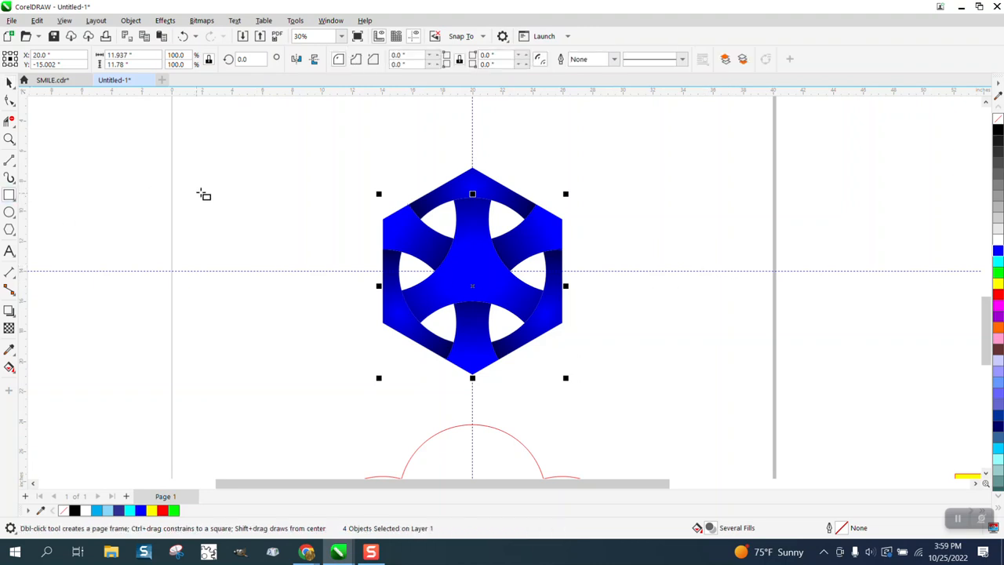
drag(310, 163, 649, 391)
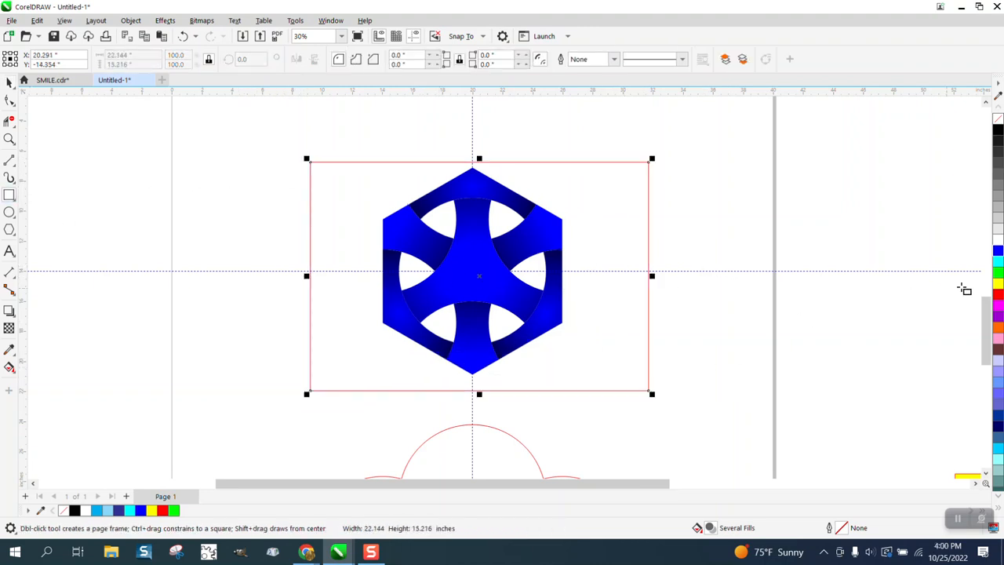
click(997, 283)
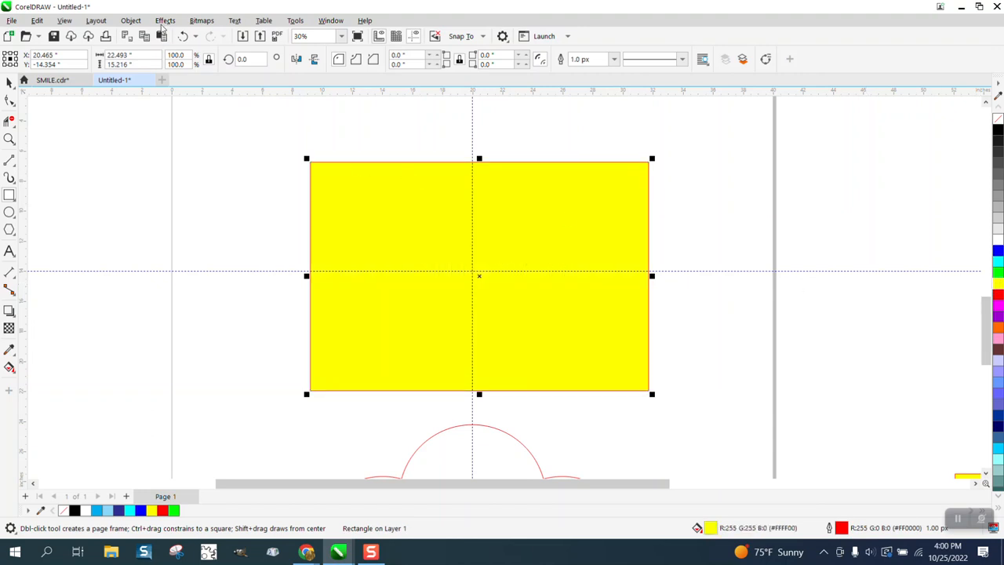
click(130, 20)
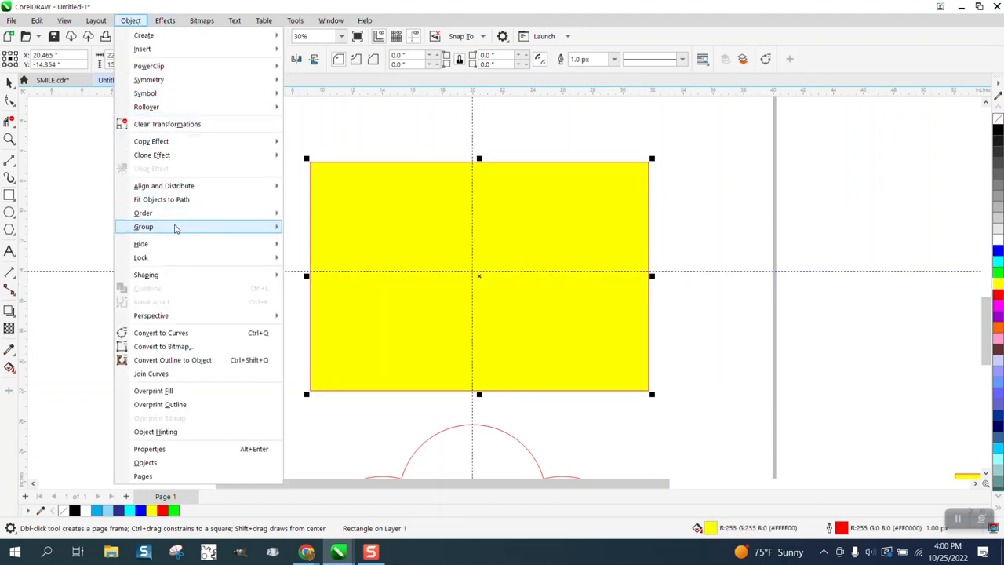
mouse_move(175, 214)
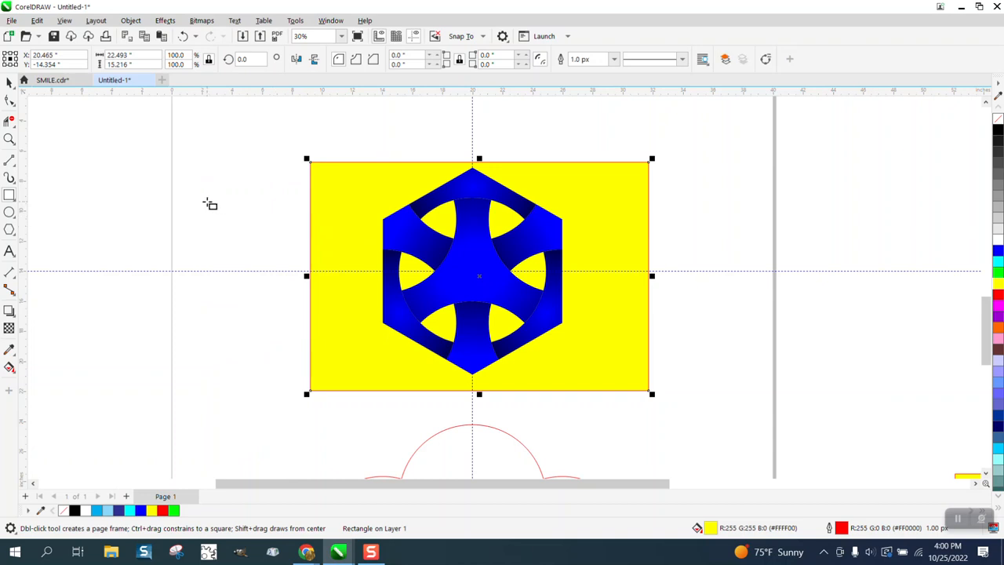
click(9, 139)
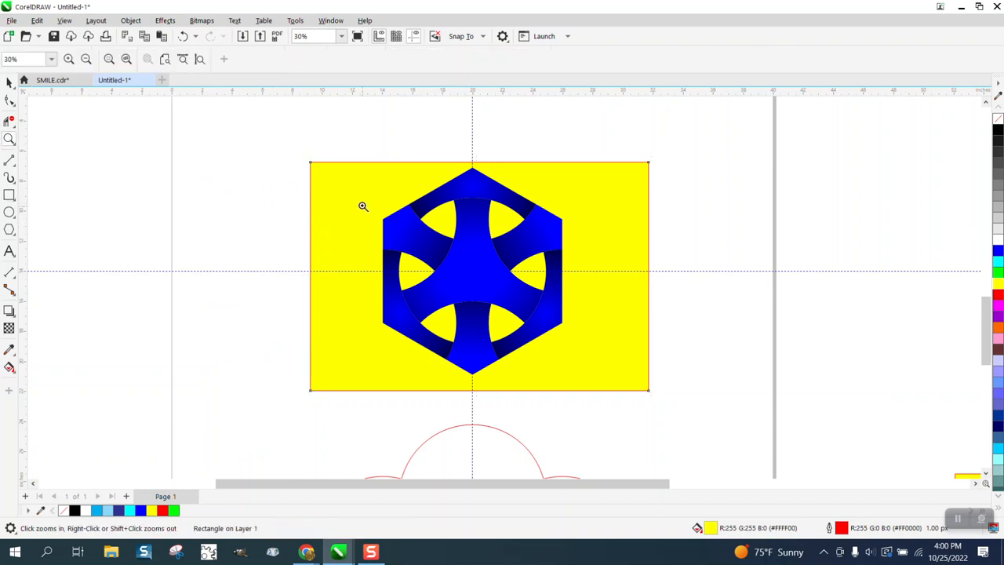
drag(363, 163, 638, 395)
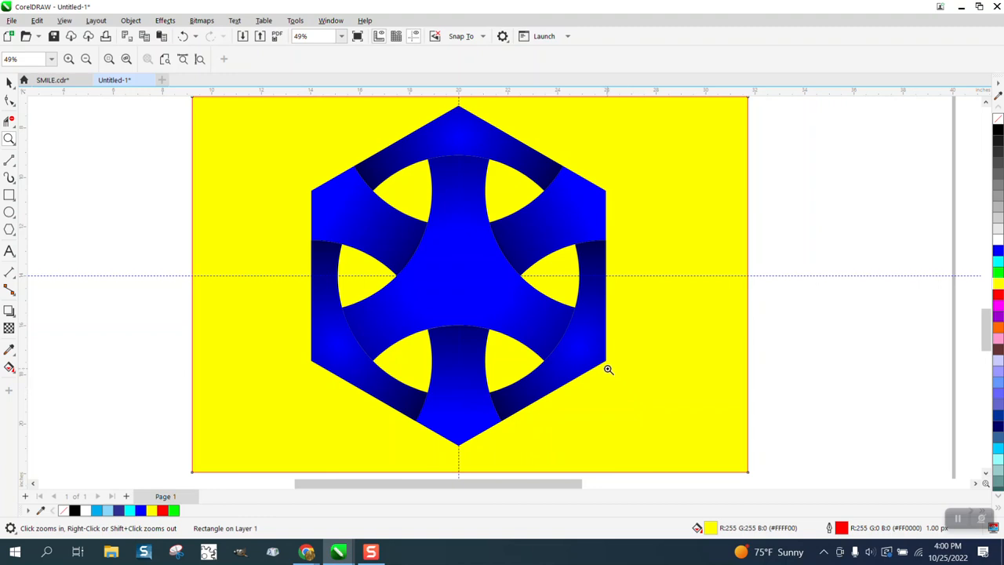
scroll(556, 313, down, 1)
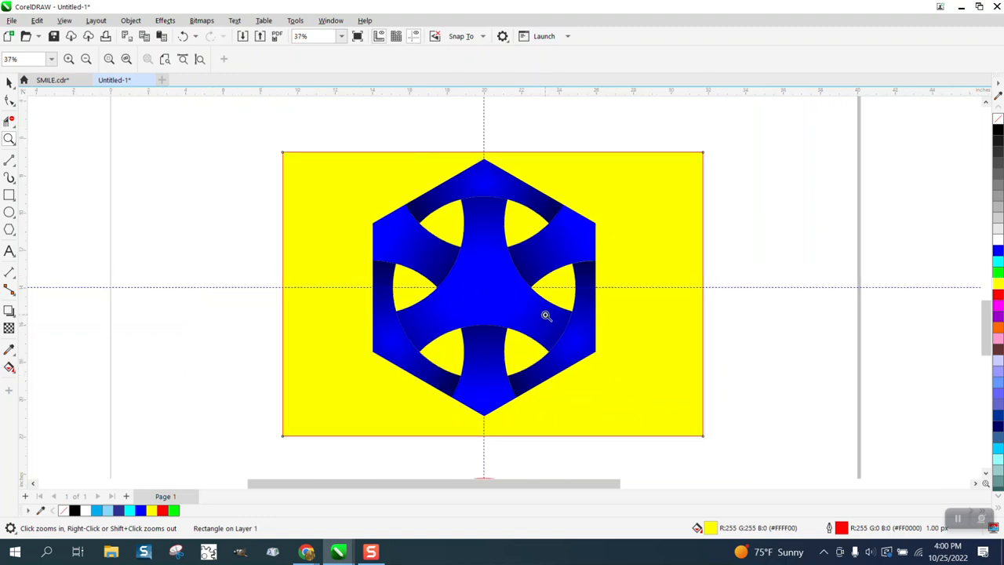